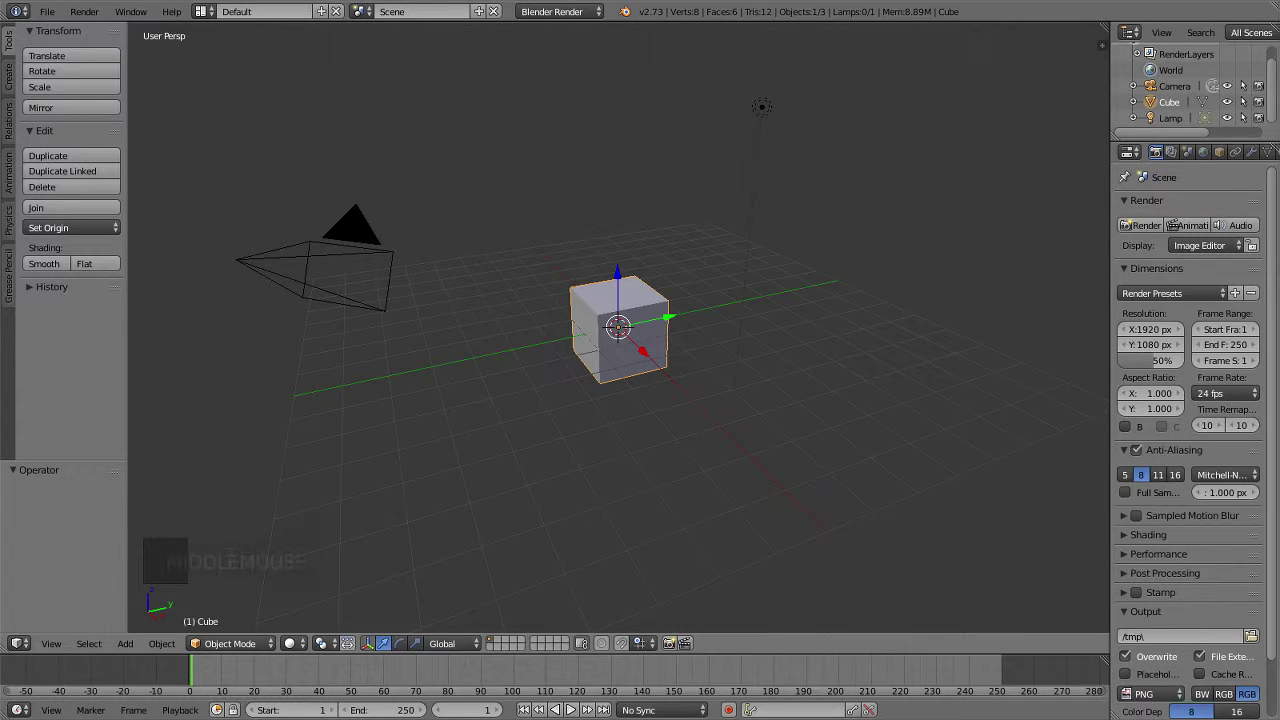
Orbit and zoom around the default cube, then open the render engine dropdown.
middle_click_drag(700, 300, 637, 320)
scroll(565, 399, "down", 5)
scroll(565, 399, "down", 1)
scroll(640, 325, "up", 3)
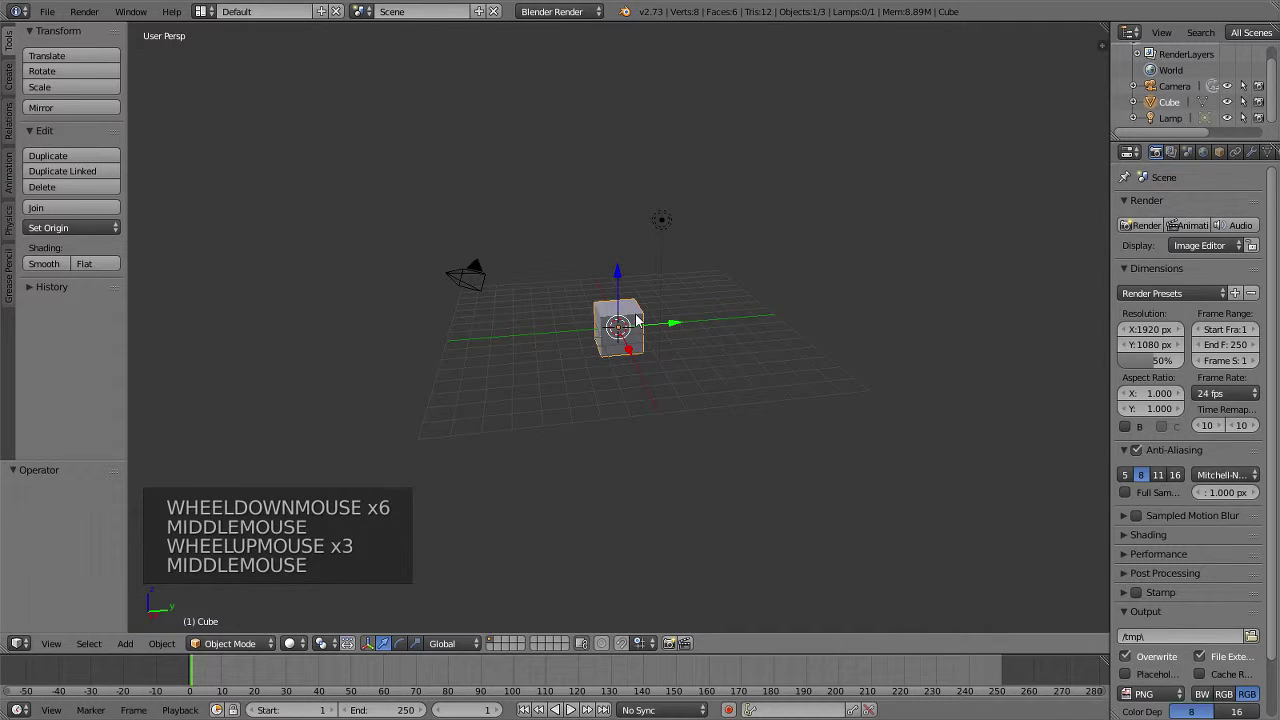
left_click(552, 11)
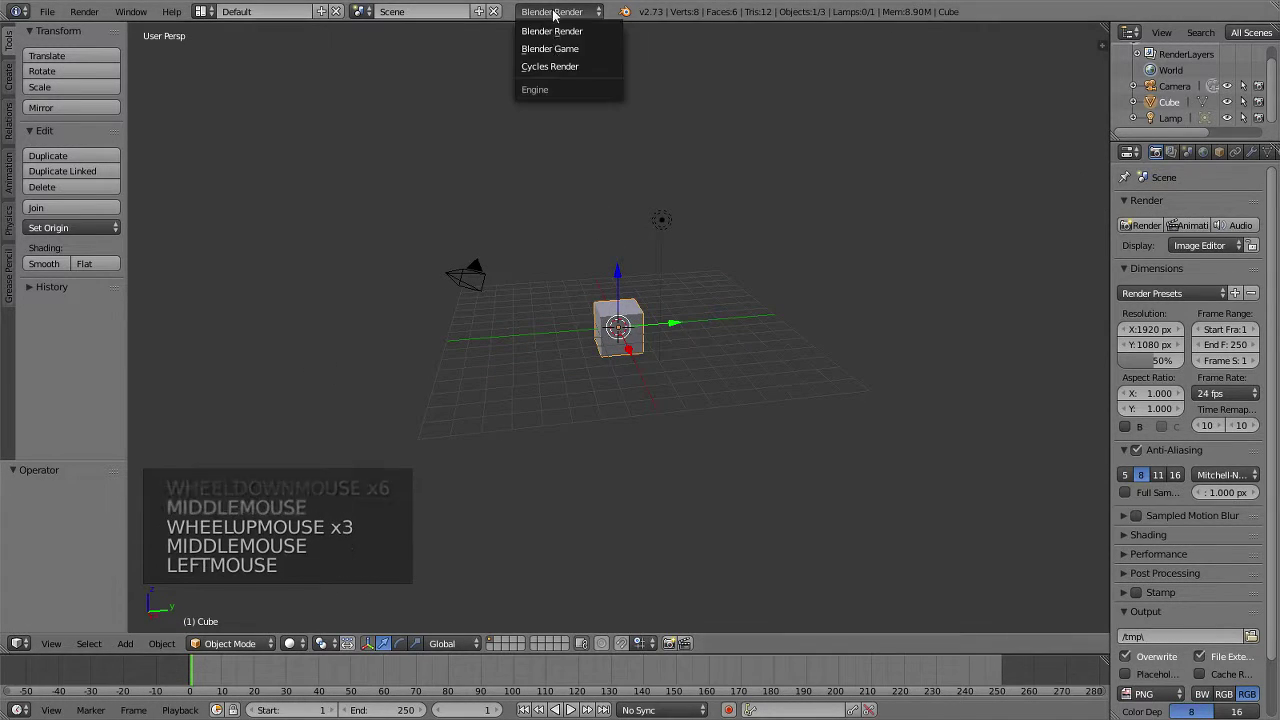
Switch the render engine to Cycles Render and delete the default cube and lamp.
left_click(553, 70)
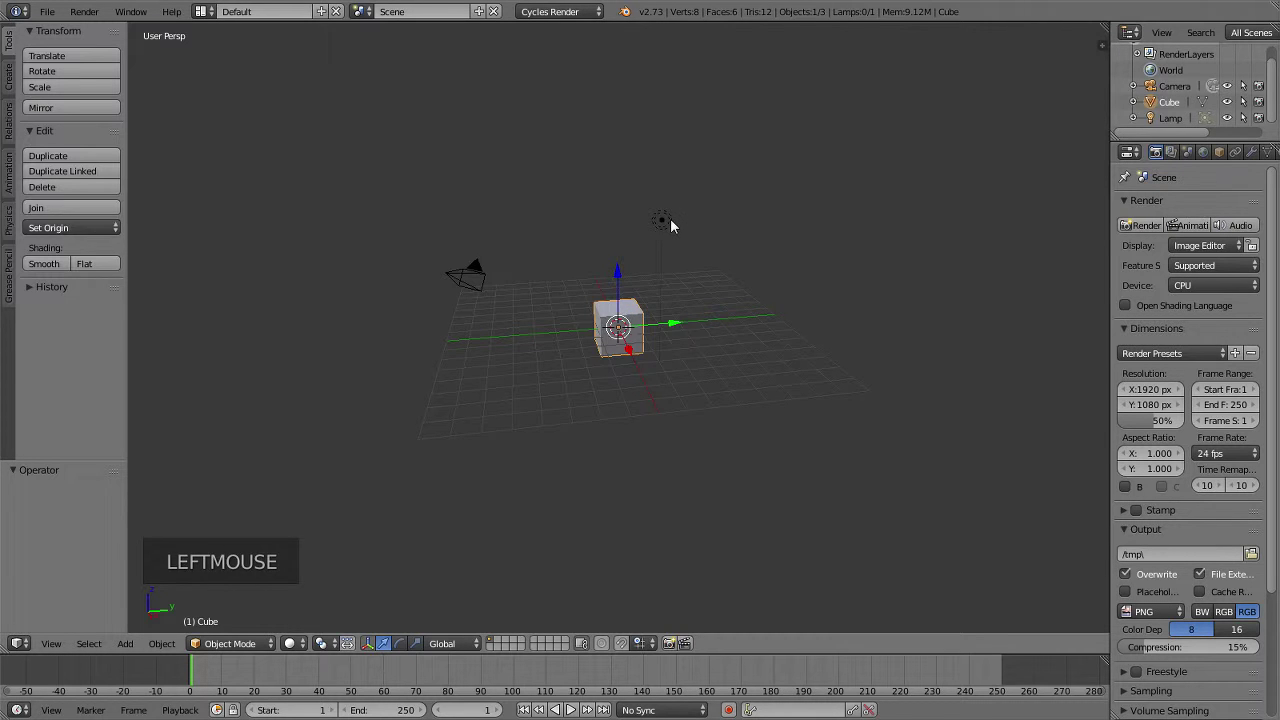
right_click(670, 218, "shift")
key("Delete")
left_click(660, 222)
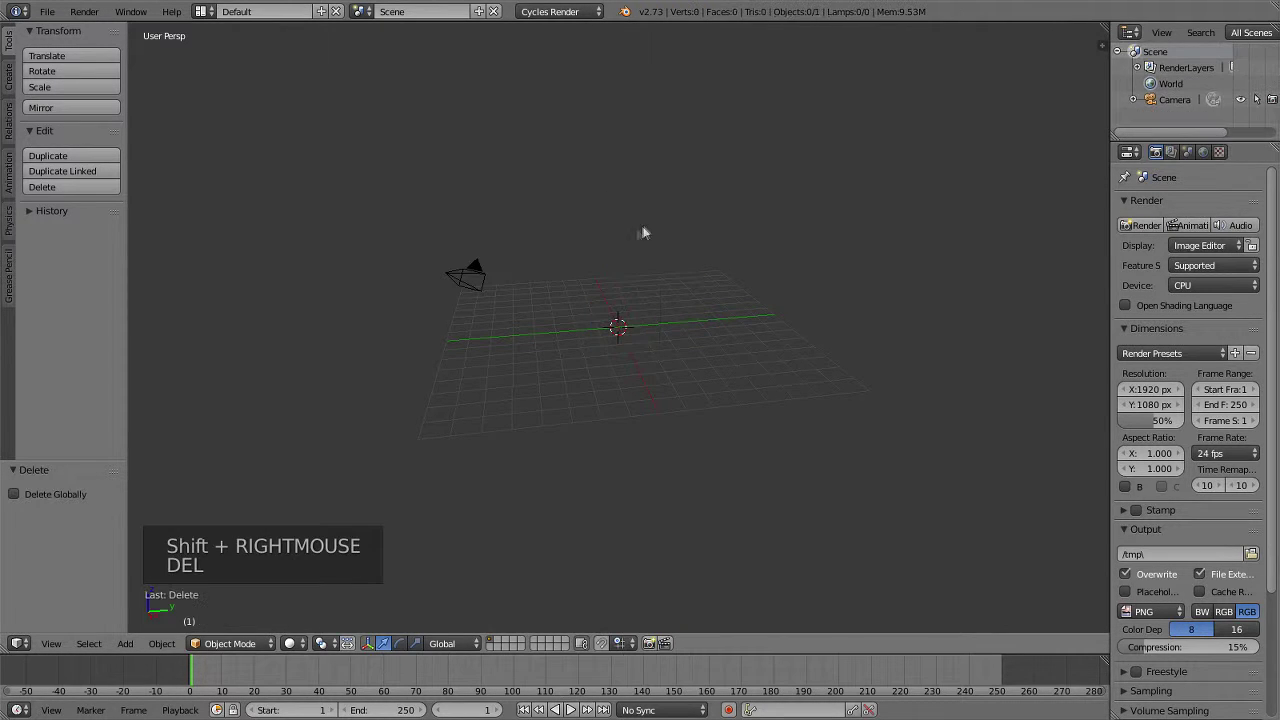
Look at the emptied scene in an orthographic front view.
scroll(635, 275, "up", 3)
middle_click_drag(631, 277, 748, 342)
scroll(746, 312, "down", 4)
scroll(799, 292, "up", 5)
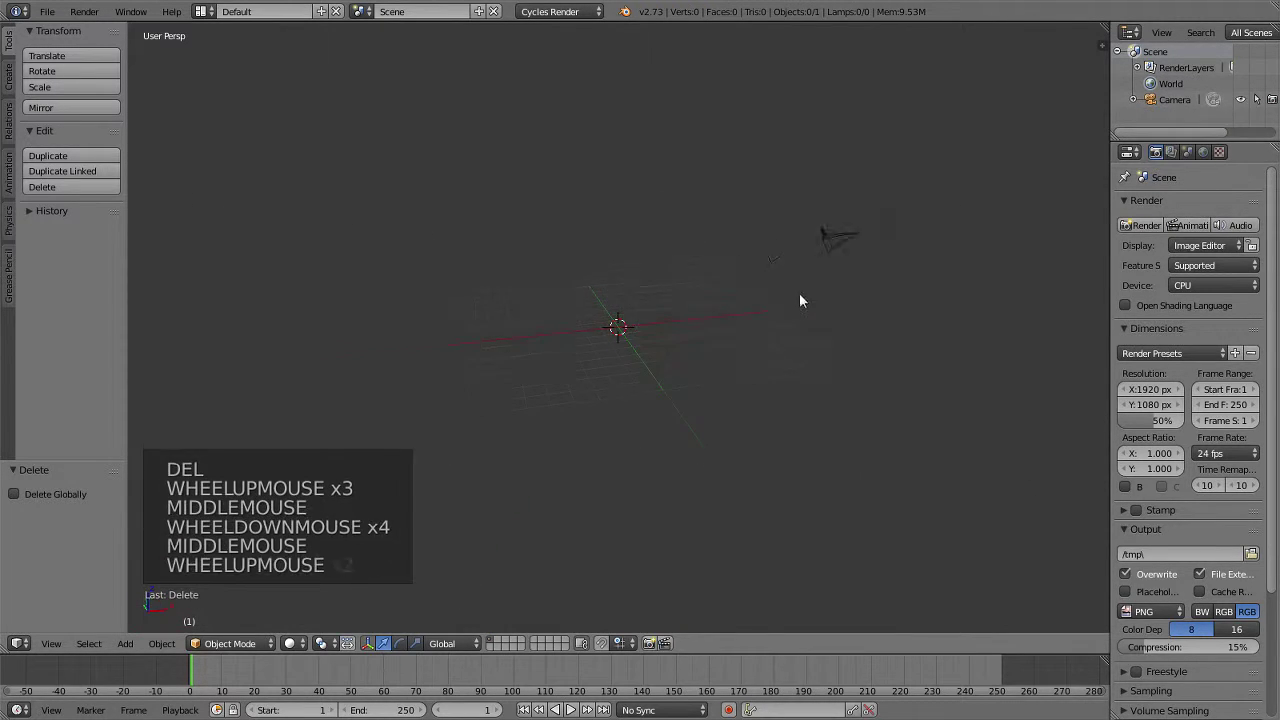
key("KP_1")
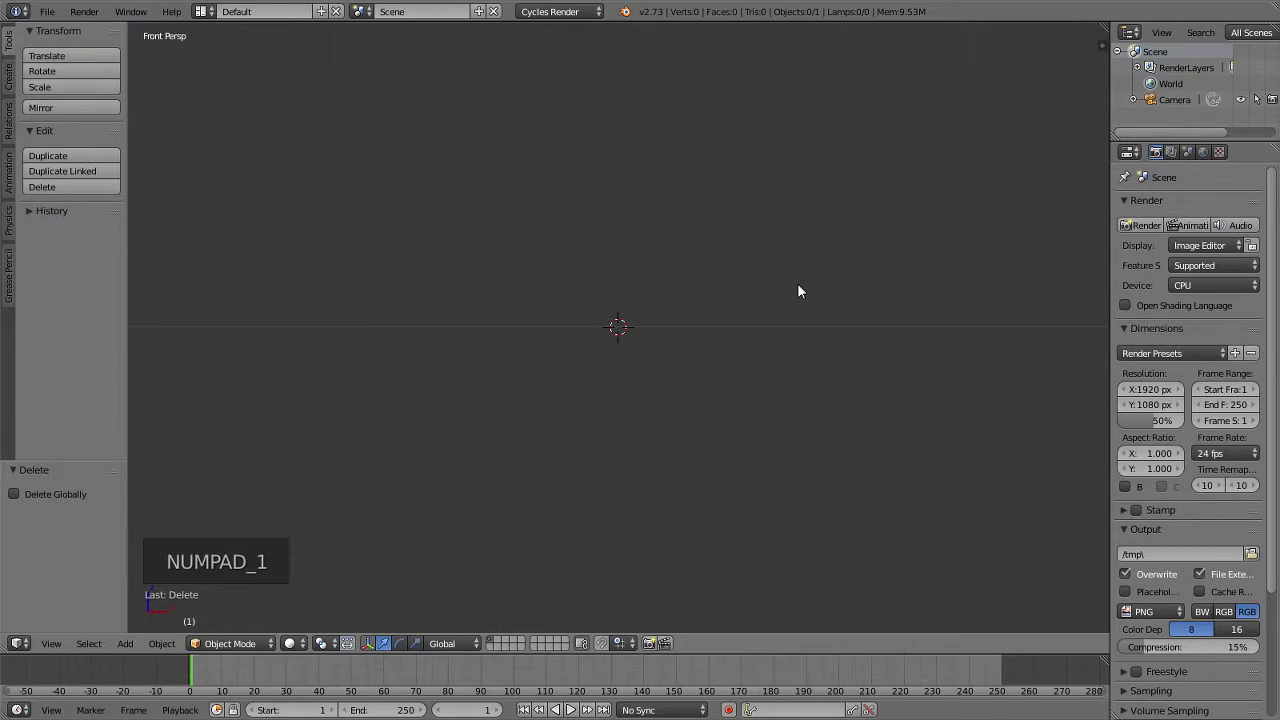
key("KP_5")
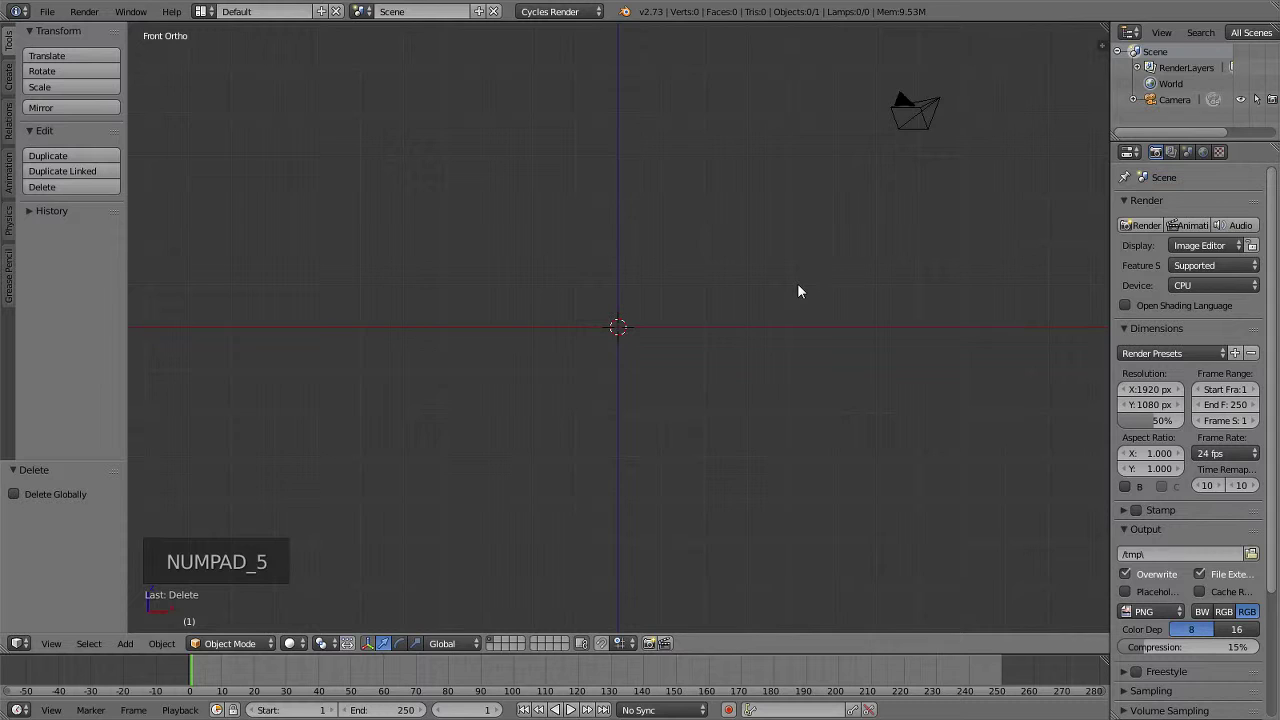
scroll(798, 285, "up", 4)
scroll(798, 285, "down", 4)
Add a circle mesh and fill it with a face in Edit Mode.
key("shift+a")
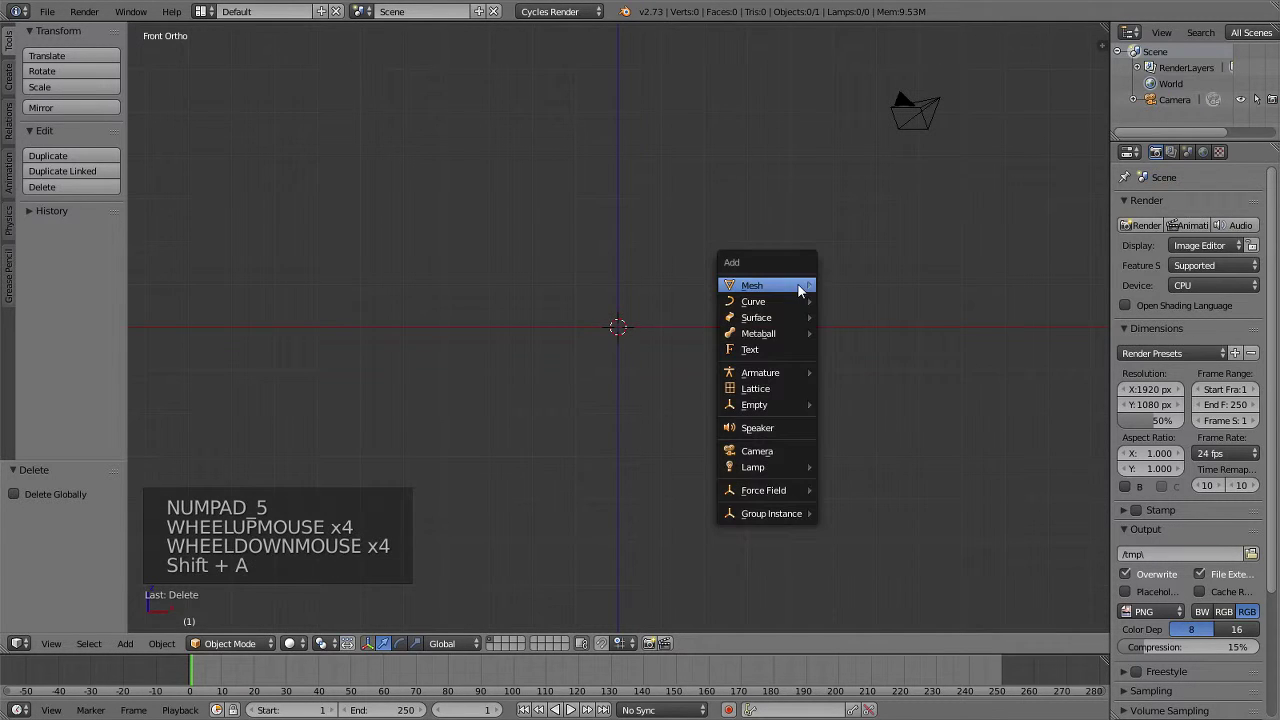
mouse_move(798, 285)
left_click(855, 317)
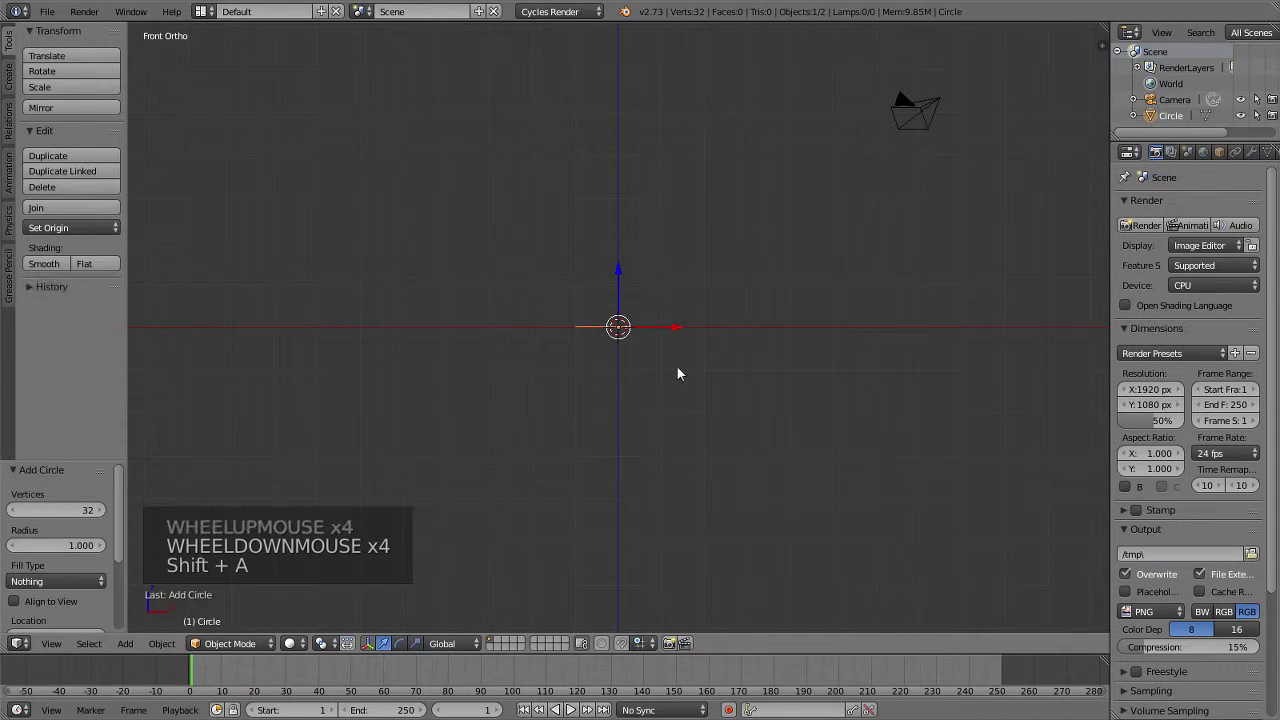
scroll(677, 371, "up", 5)
key("Tab")
middle_click_drag(680, 337, 683, 416)
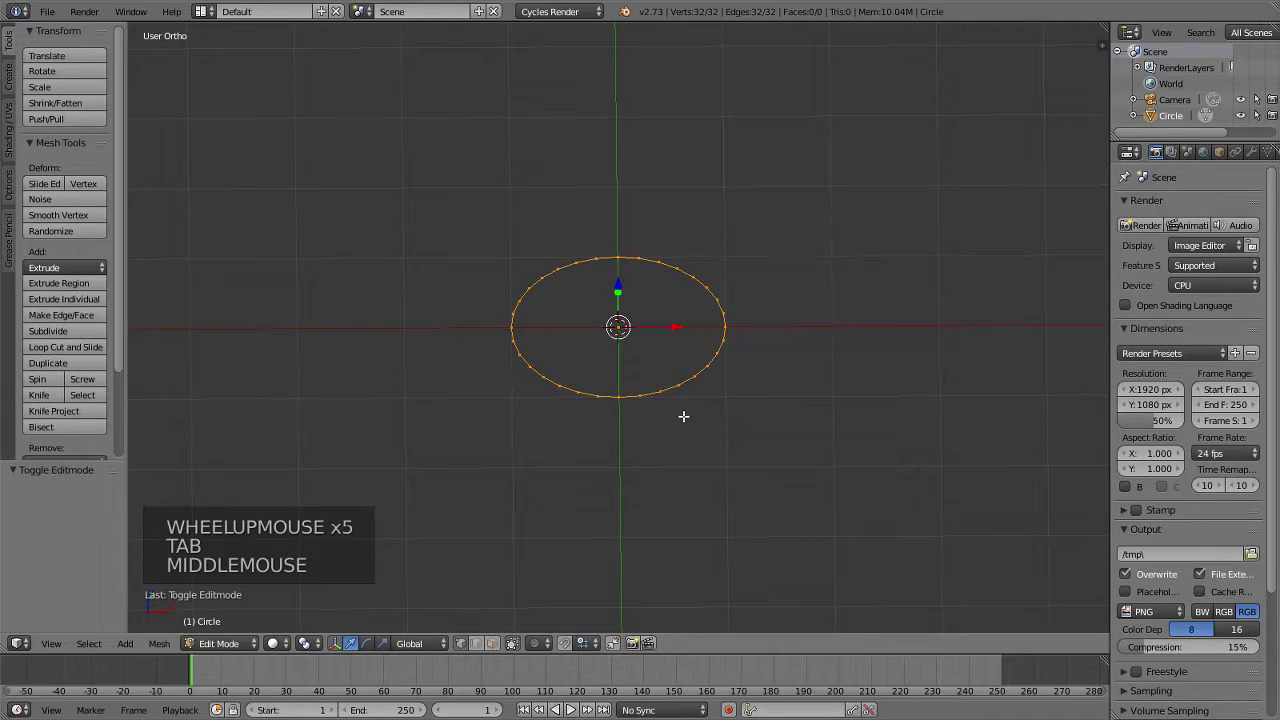
key("f")
key("KP_1")
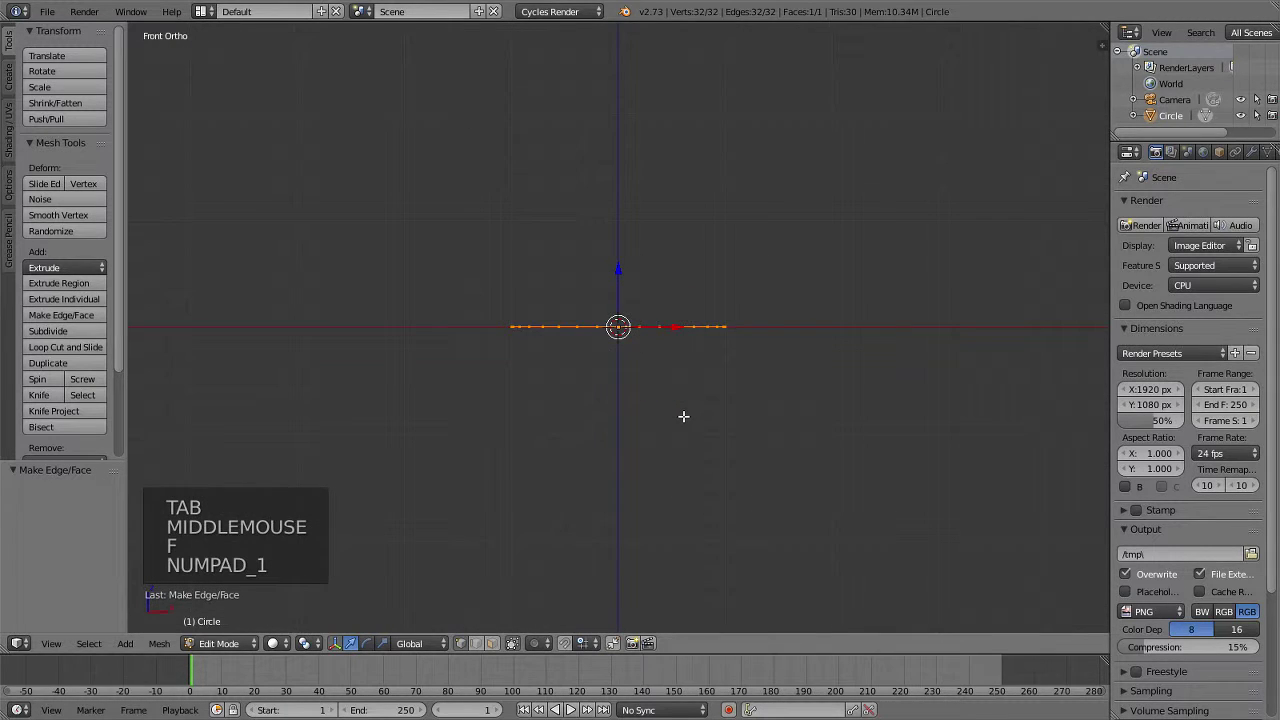
Extrude the circle face upward twice and scale the top slightly larger.
key("e")
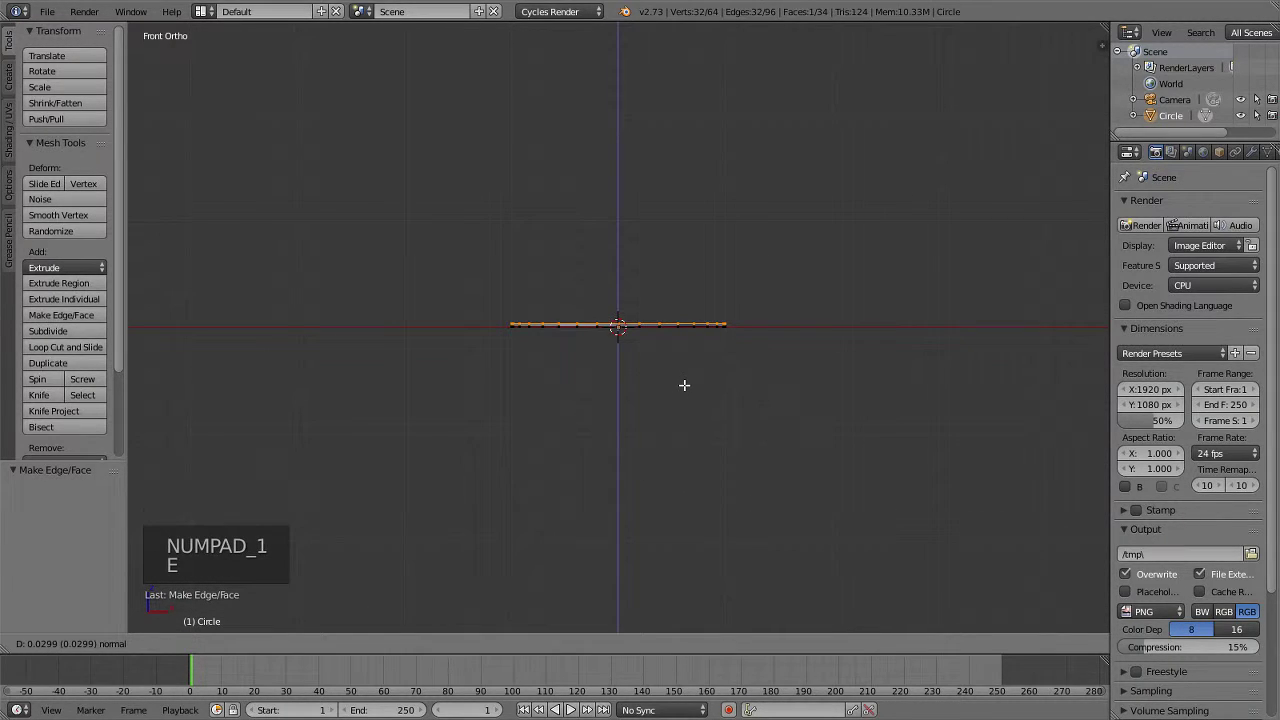
left_click(684, 385)
key("e")
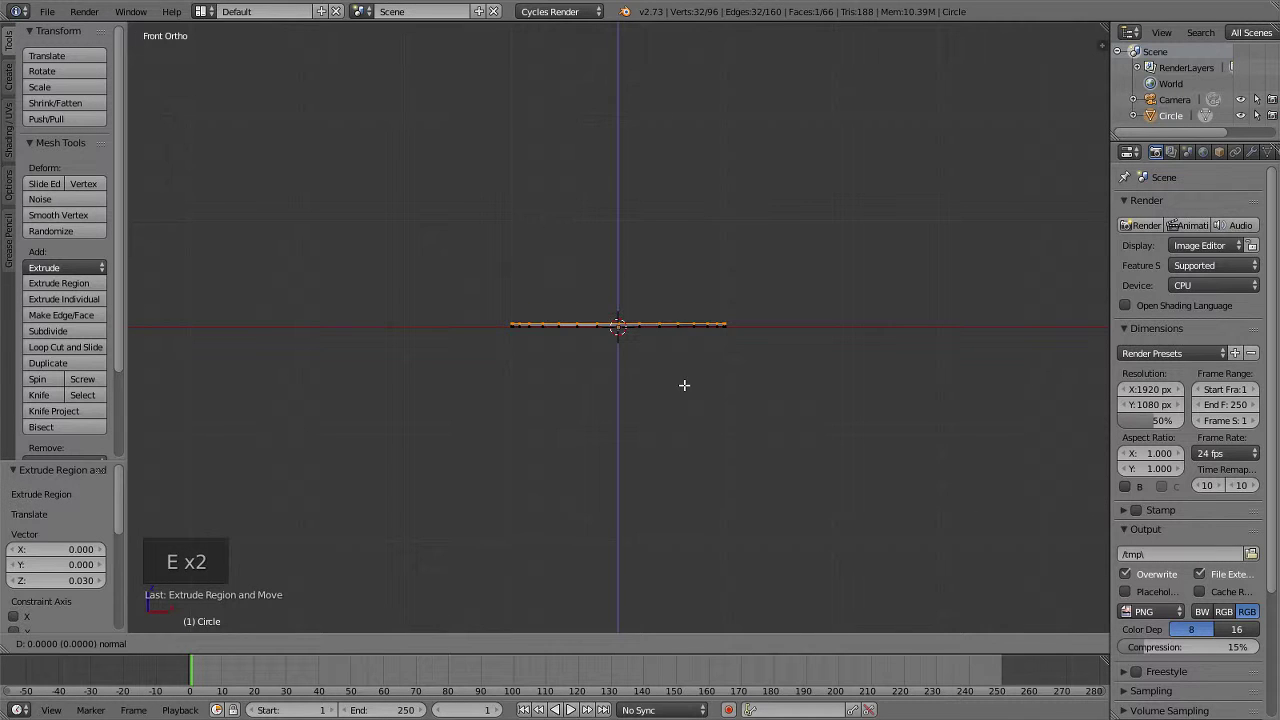
left_click(686, 378)
key("s")
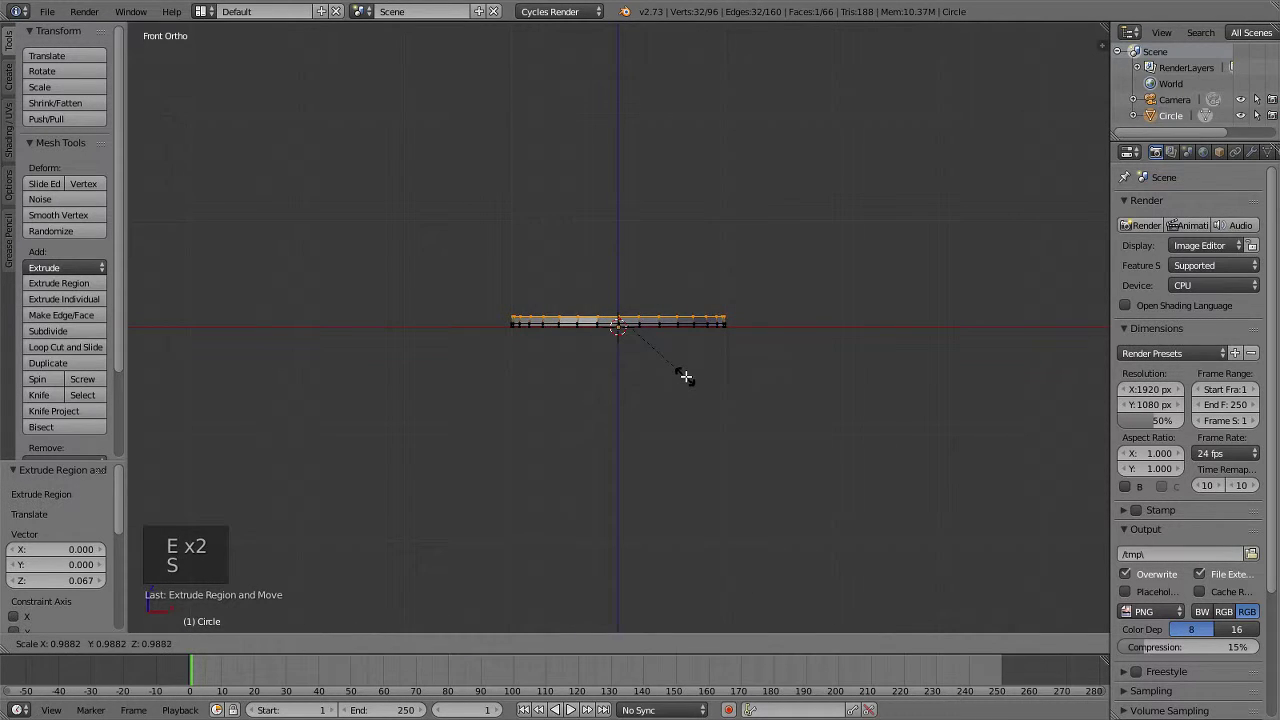
left_click(684, 378)
scroll(685, 380, "up", 6)
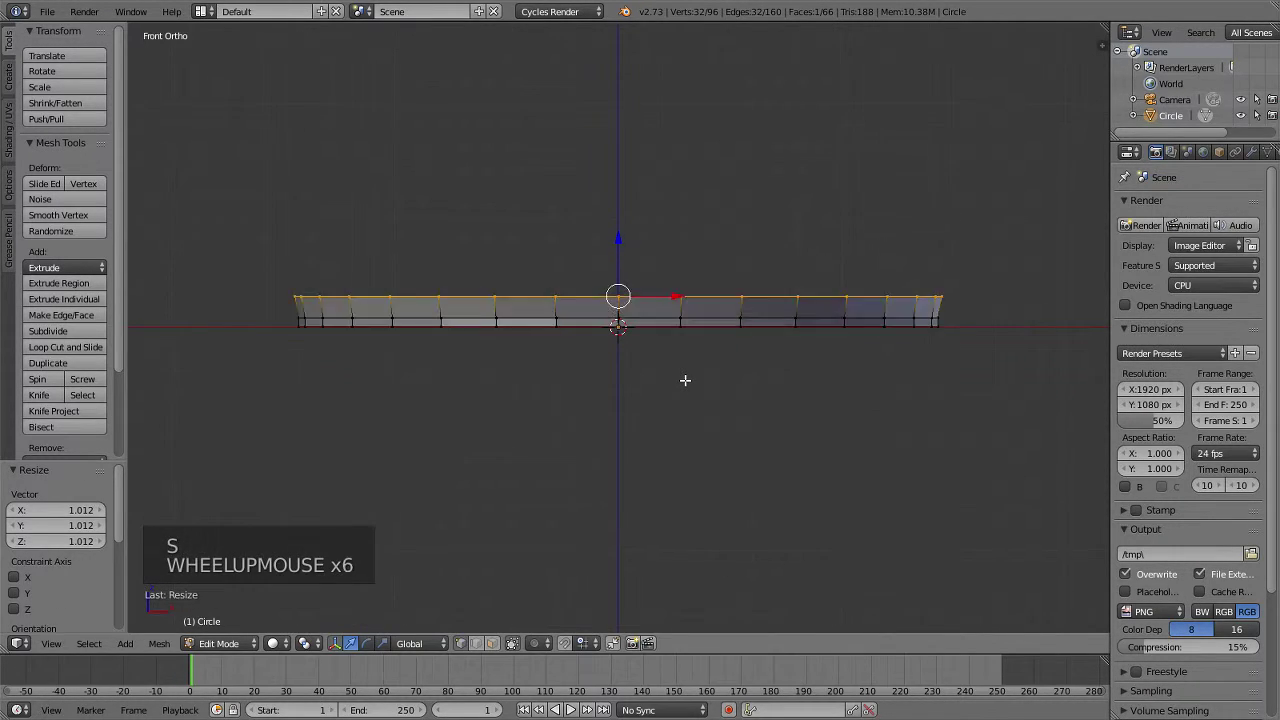
scroll(685, 380, "down", 4)
scroll(685, 380, "down", 5)
scroll(685, 380, "up", 4)
scroll(685, 380, "down", 5)
scroll(685, 380, "up", 6, "shift")
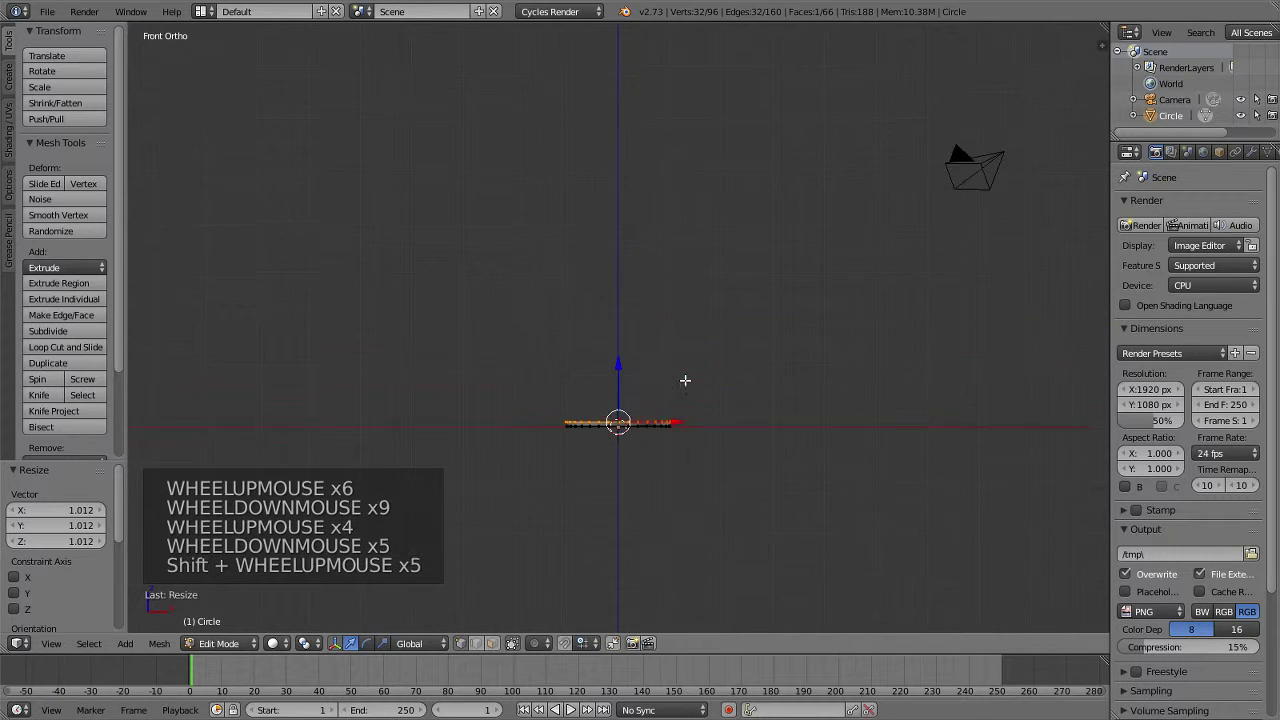
Extrude the top face up into a tall cup body and widen its top to 1.232.
key("e")
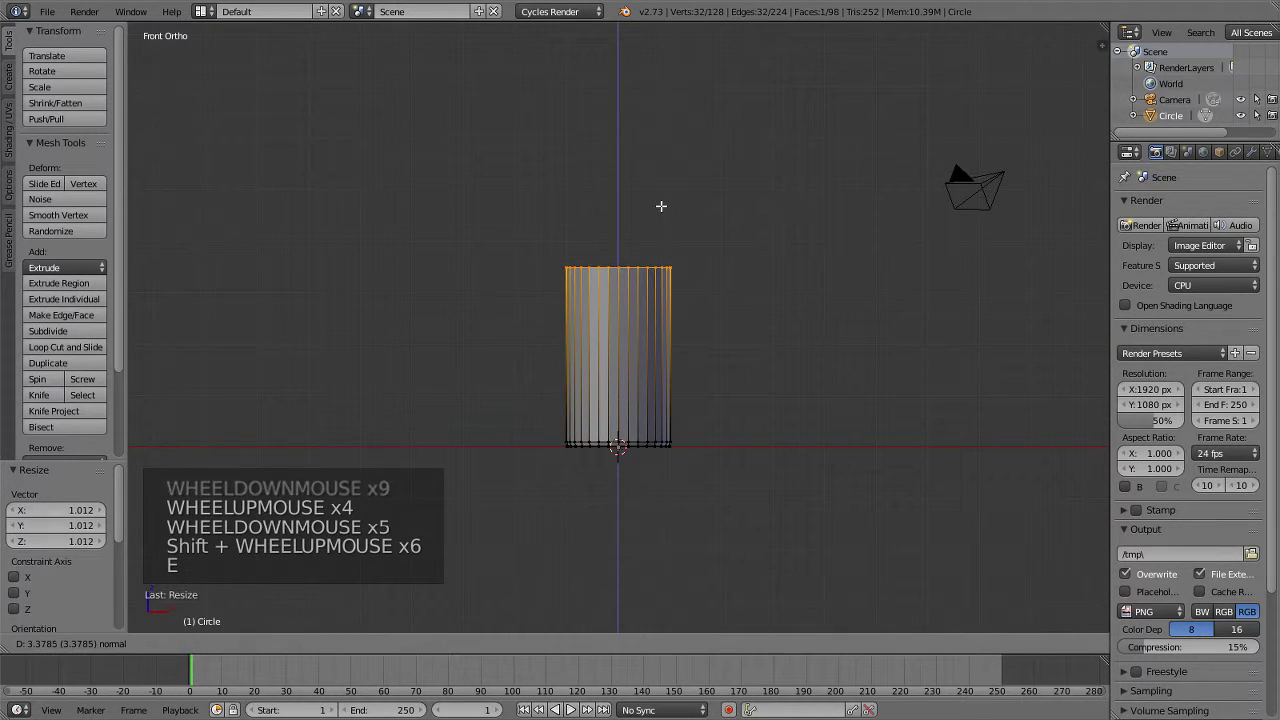
left_click(661, 205)
key("s")
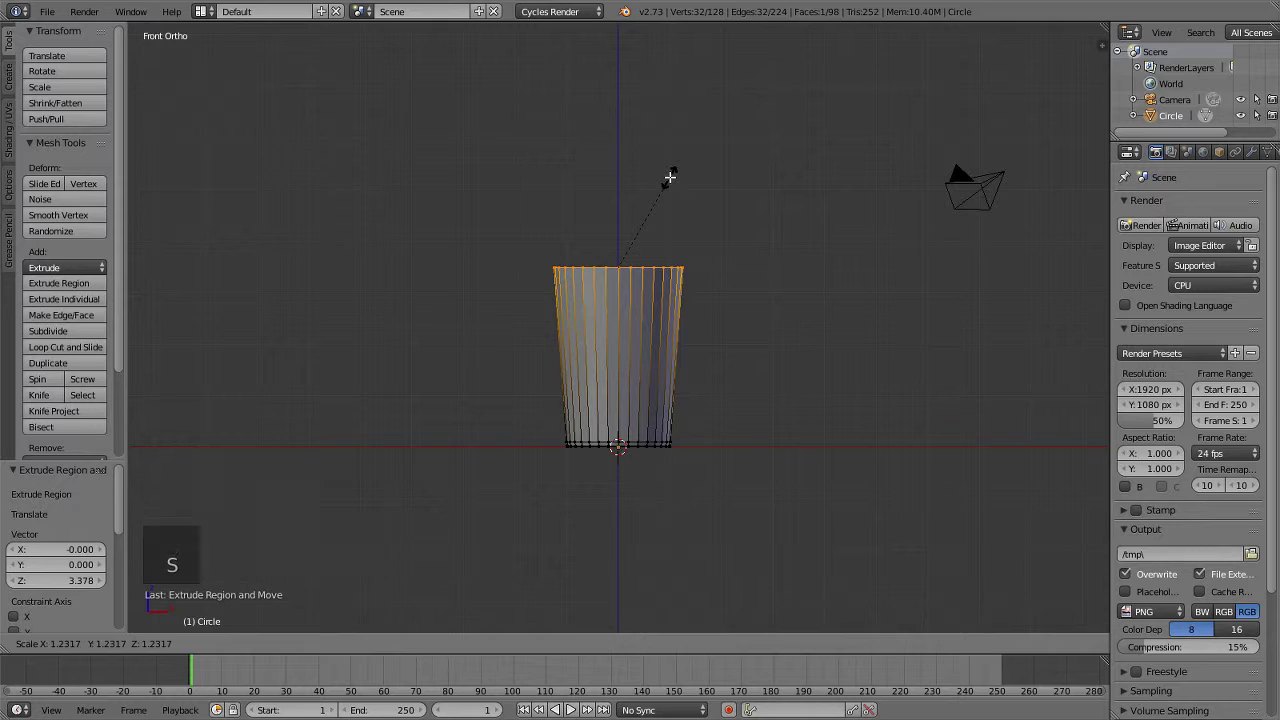
left_click(670, 180)
Extrude the top face a little and shrink it to 0.989.
scroll(699, 352, "up", 4)
middle_click_drag(699, 352, 637, 297)
scroll(637, 297, "up", 4)
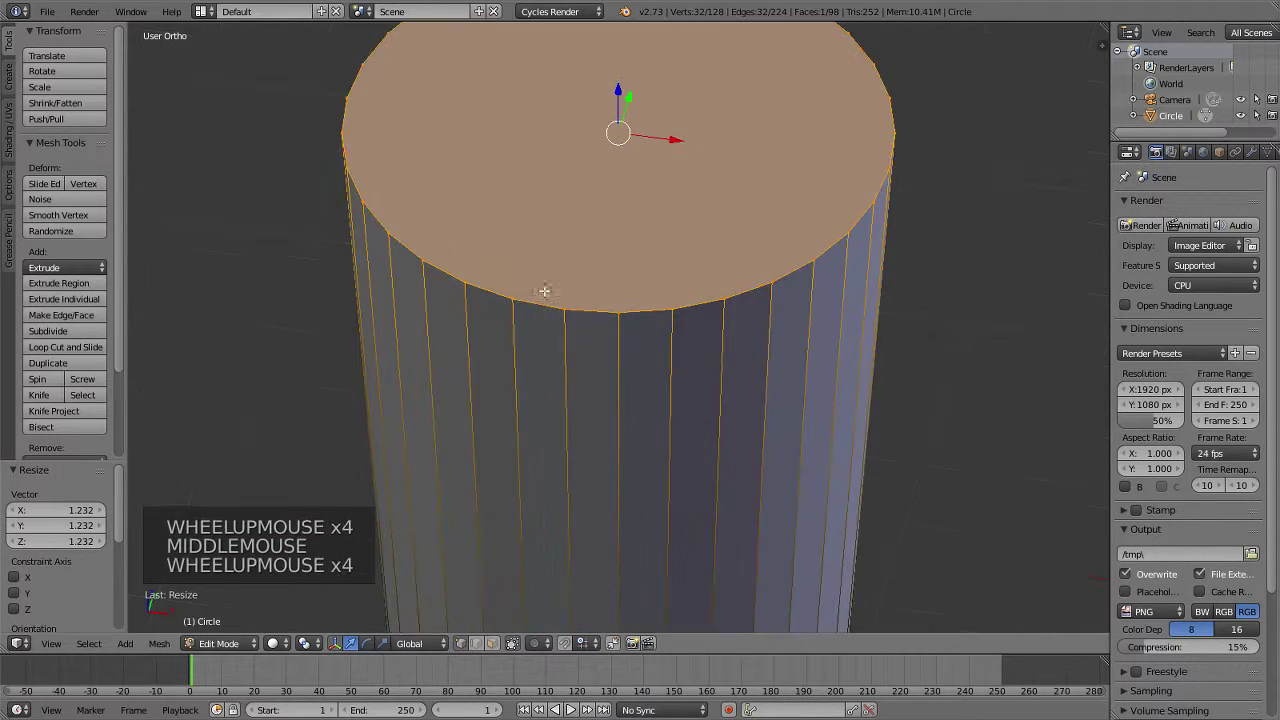
middle_click_drag(543, 289, 641, 414, "shift")
scroll(641, 414, "down", 3)
middle_click_drag(654, 354, 639, 280)
scroll(626, 209, "up", 3)
key("e")
key("e")
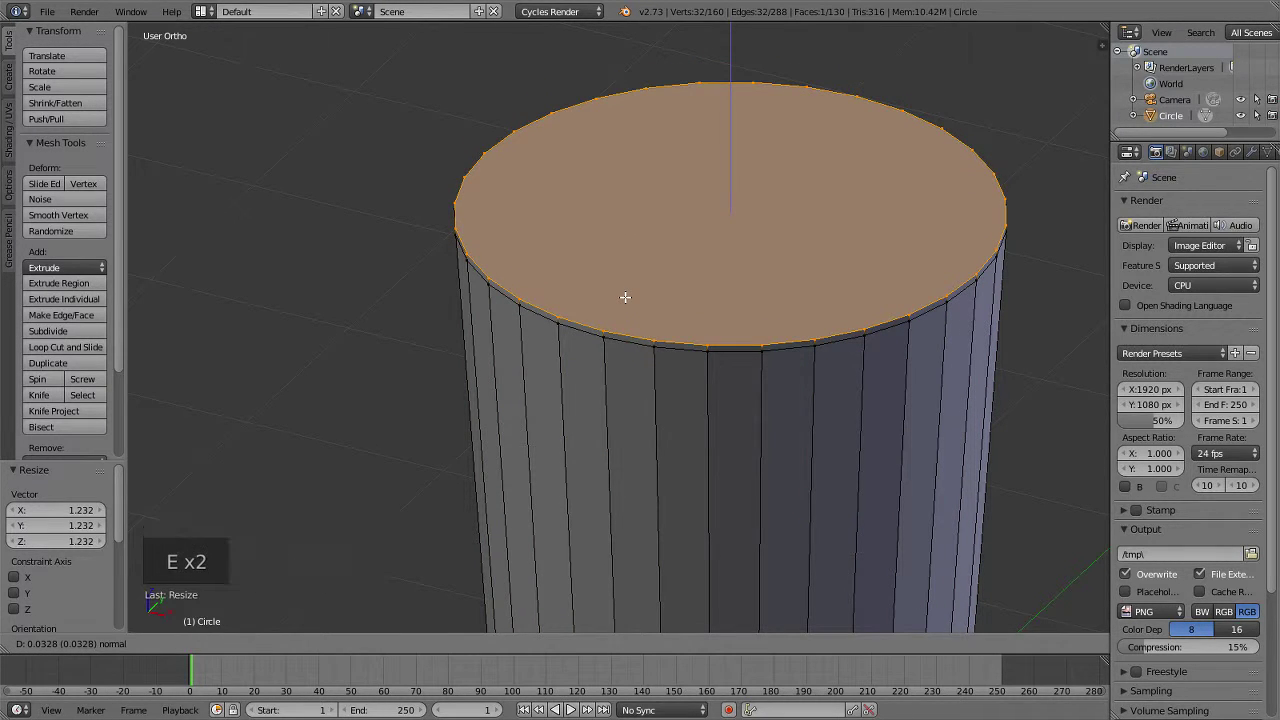
left_click(625, 295)
key("s")
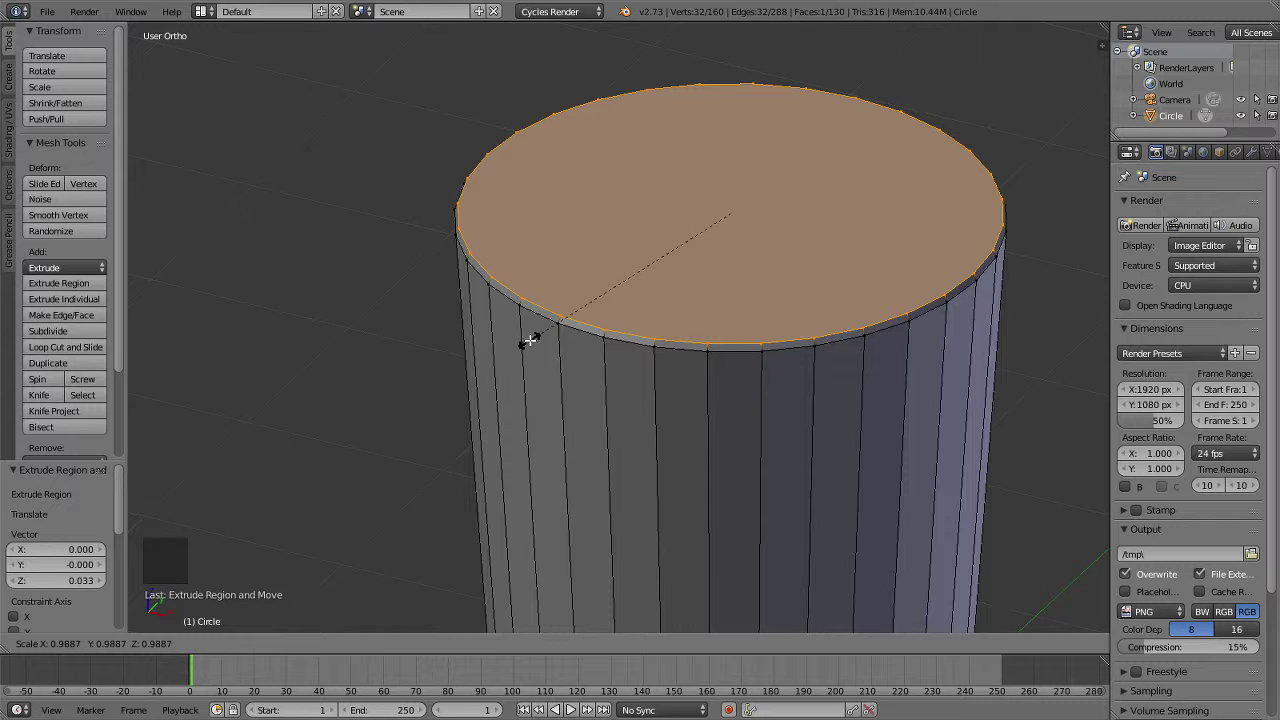
left_click(530, 340)
scroll(506, 340, "up", 2)
Extrude the top face in place and, after undoing a first attempt, shrink it to 0.993.
middle_click_drag(506, 340, 573, 356)
scroll(514, 391, "up", 2)
key("e")
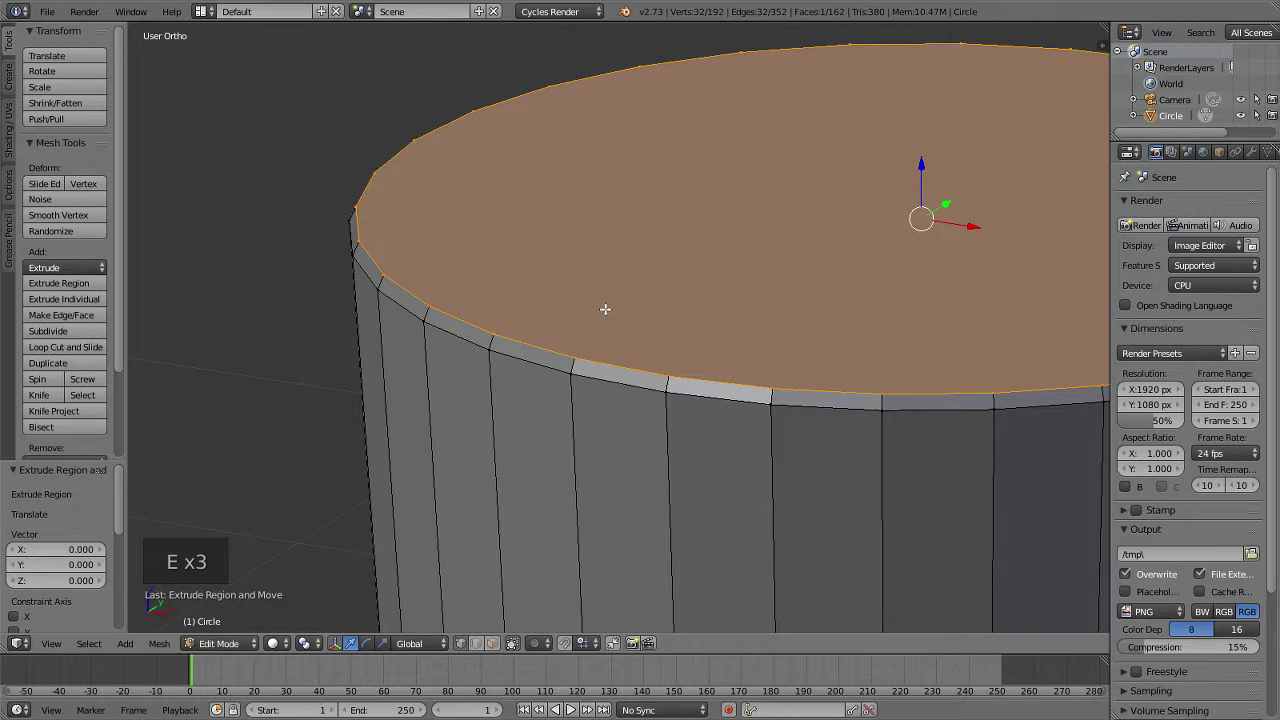
key("s")
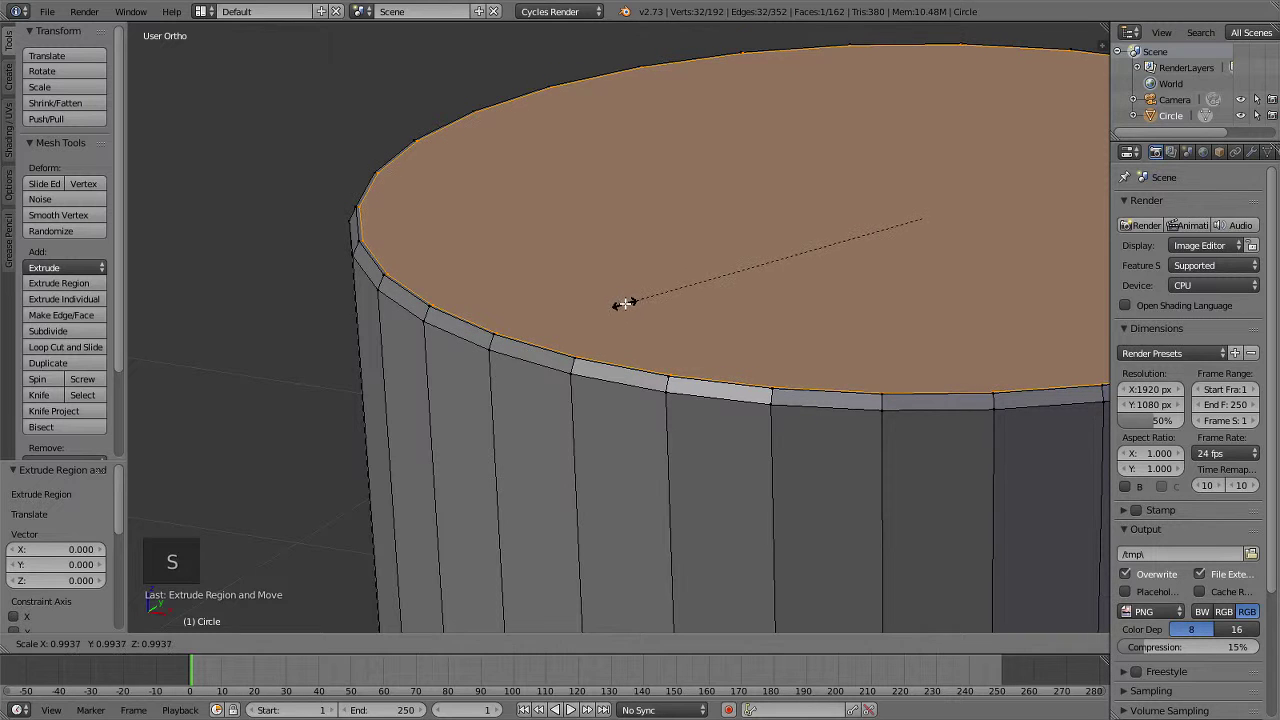
left_click(626, 303)
key("ctrl+z")
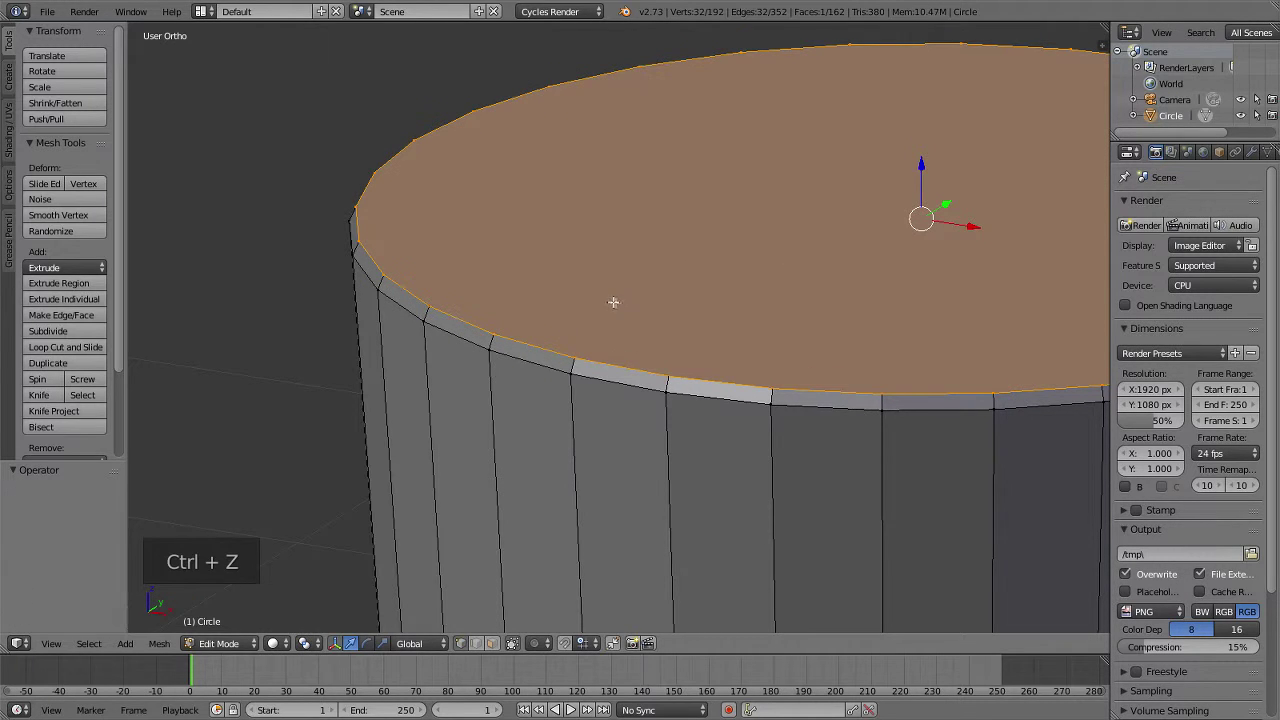
key("s")
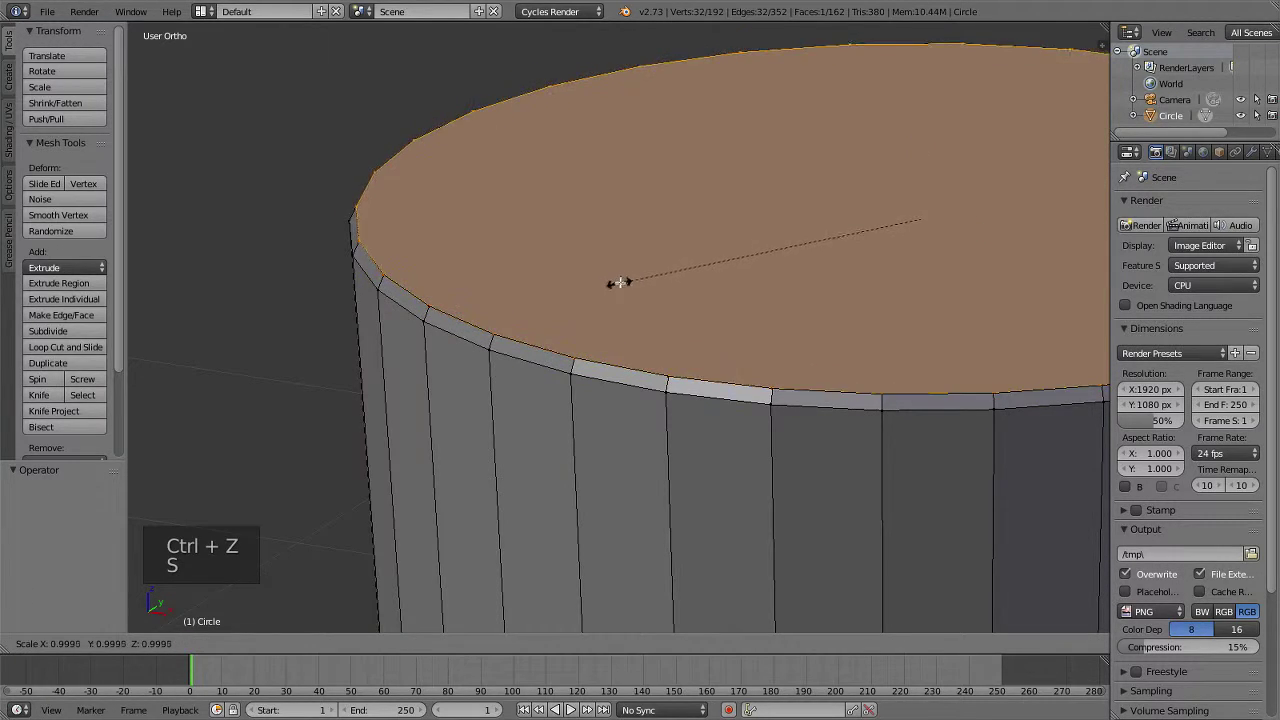
left_click(639, 272)
scroll(608, 303, "down", 4)
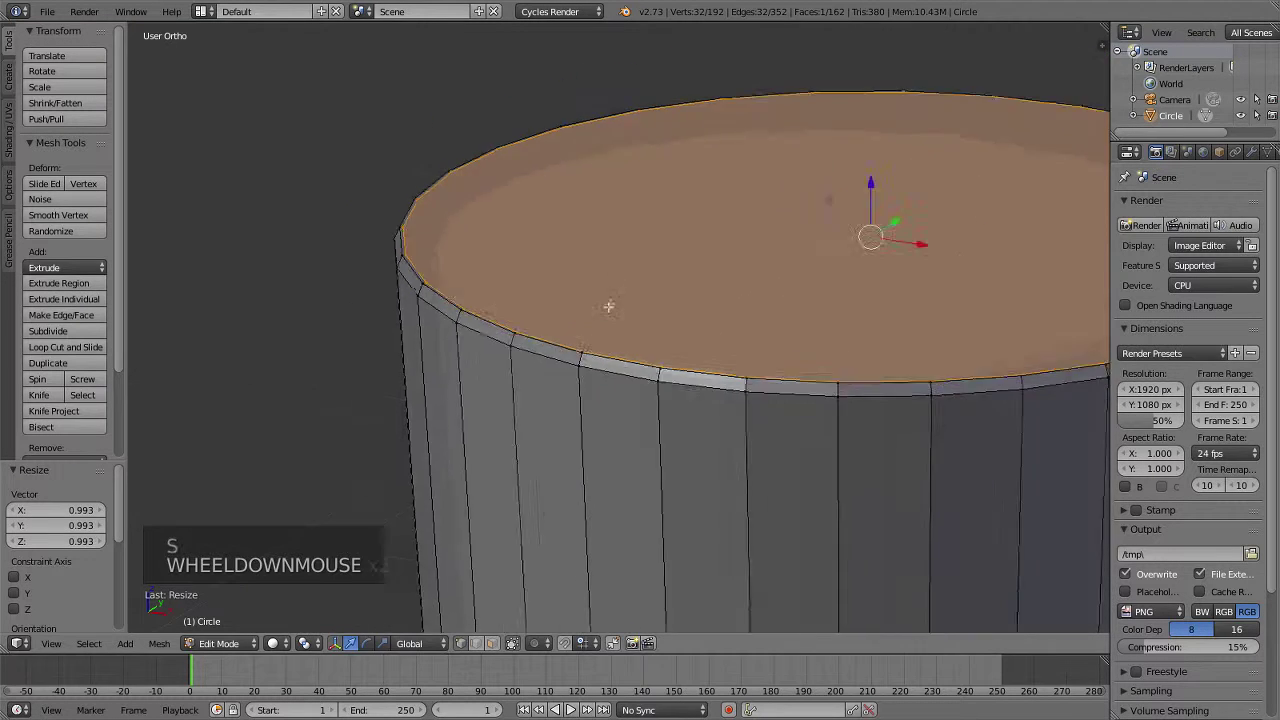
scroll(607, 331, "down", 2)
Switch to wireframe and a front view of the cup.
key("z")
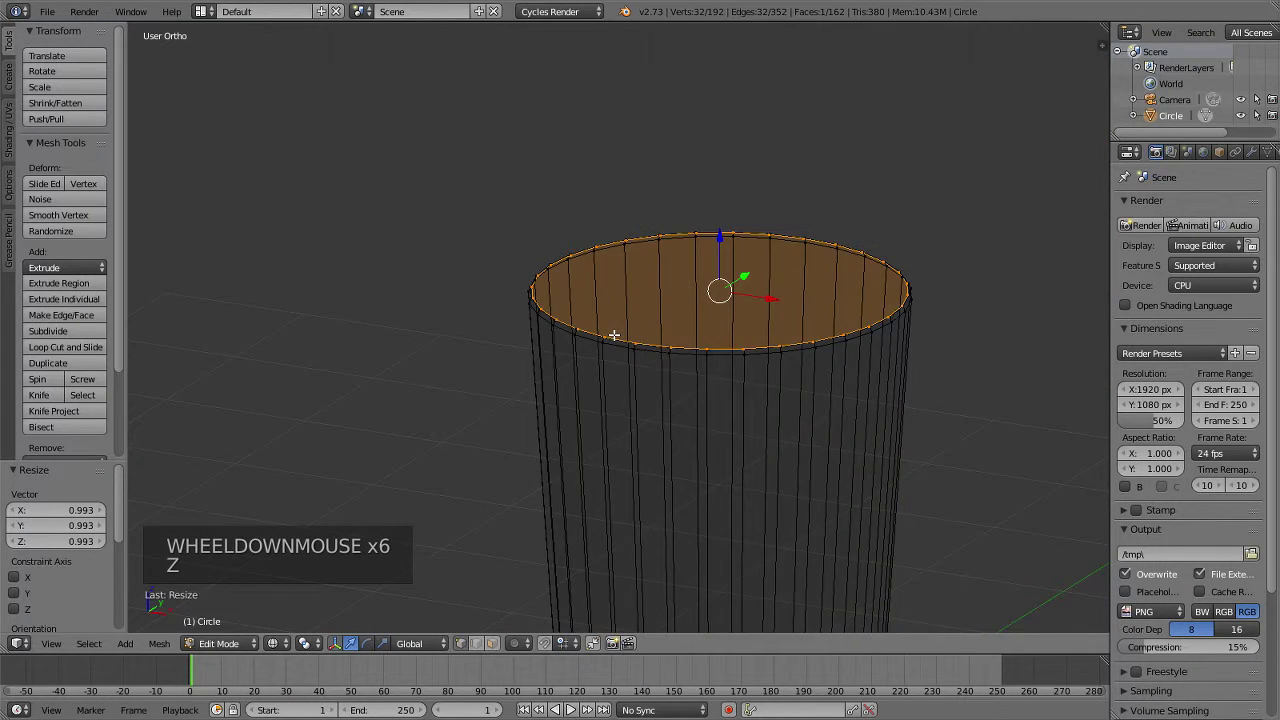
scroll(641, 401, "down", 1)
middle_click_drag(641, 401, 684, 353)
key("KP_1")
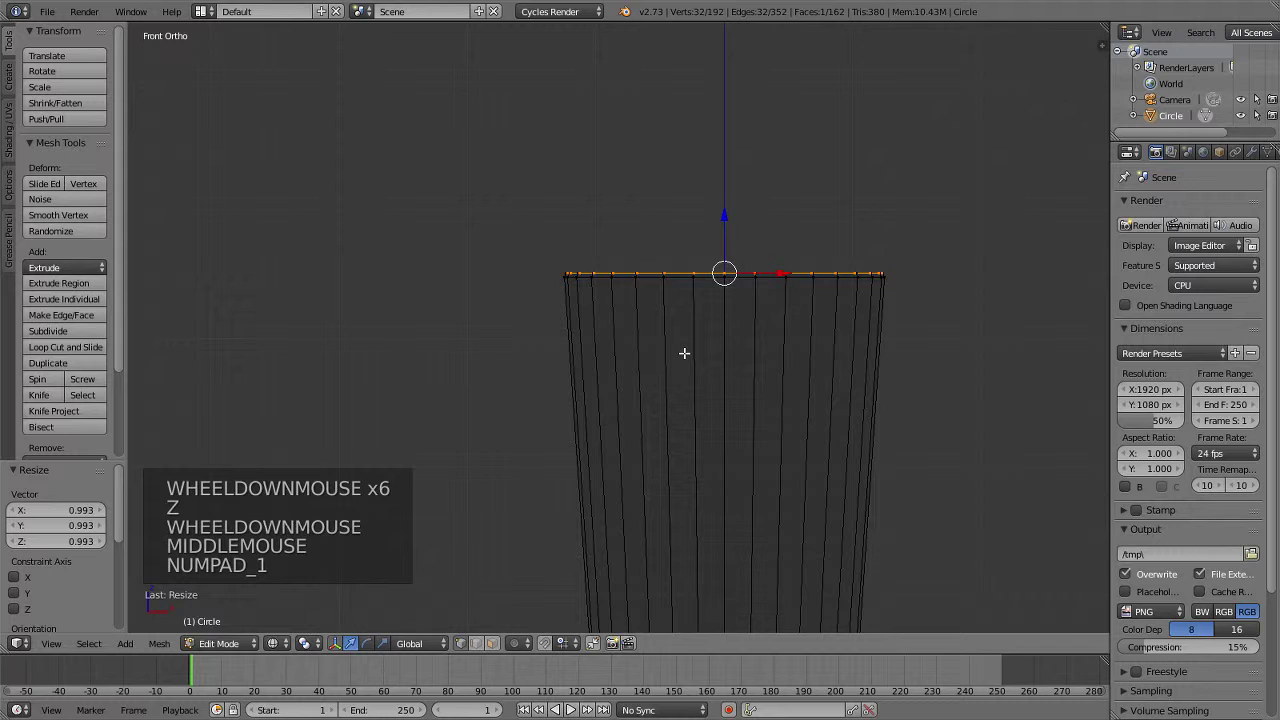
scroll(684, 353, "down", 5, "ctrl")
scroll(684, 353, "up", 9, "ctrl")
scroll(684, 353, "down", 7, "shift")
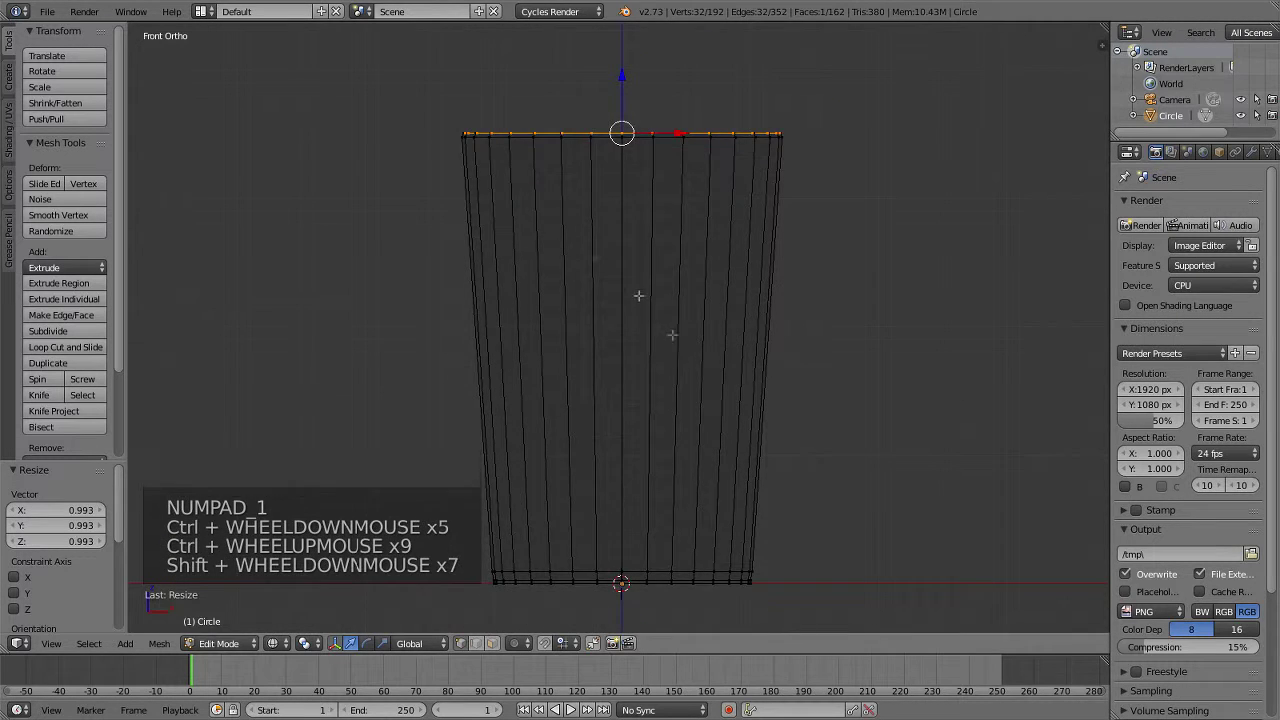
scroll(471, 160, "up", 2)
scroll(471, 160, "up", 7, "shift")
scroll(506, 223, "up", 7)
scroll(500, 229, "up", 6, "shift")
scroll(499, 230, "down", 1, "shift")
scroll(499, 230, "down", 5)
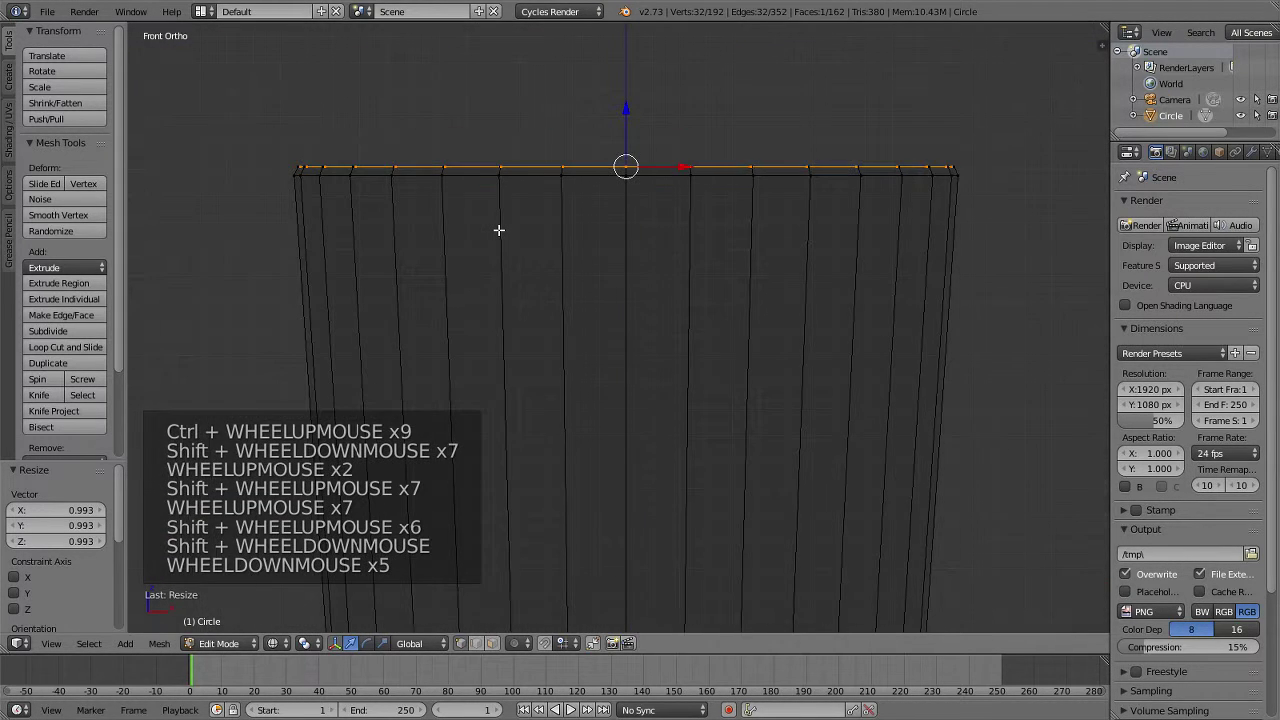
Extrude the top loop downward and scale it to form the inner rim.
key("e")
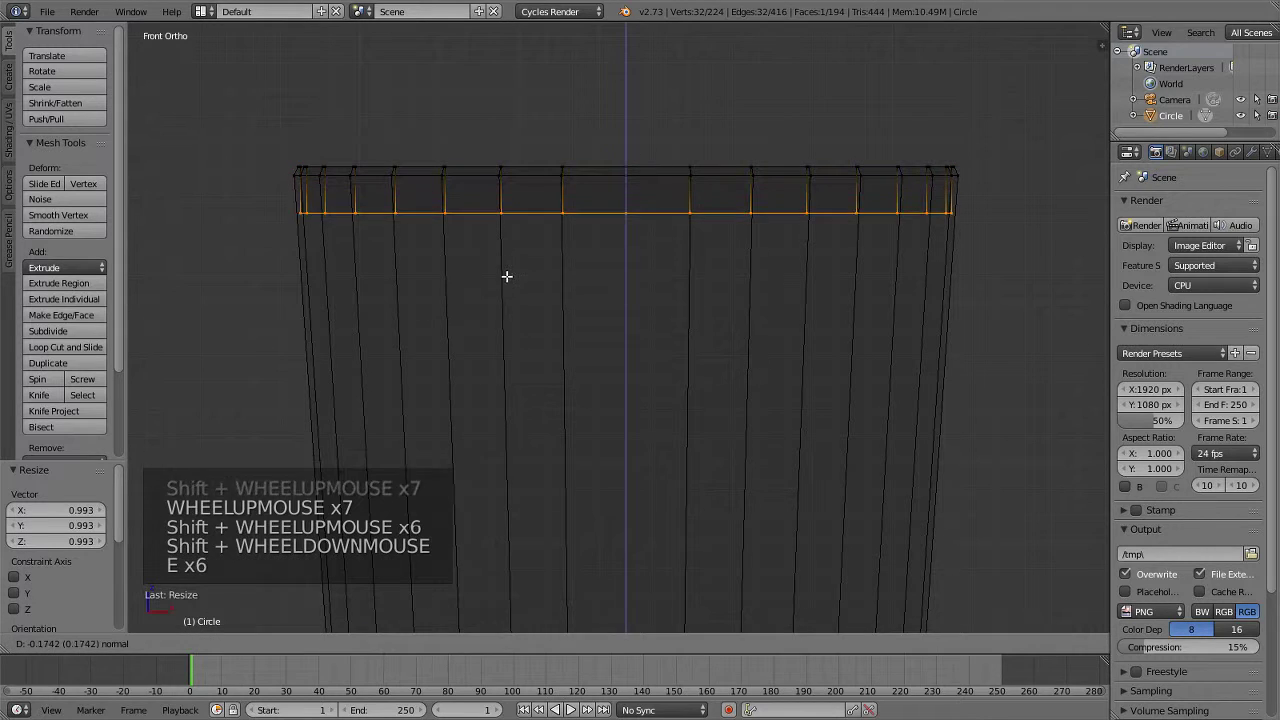
left_click(508, 267)
key("s")
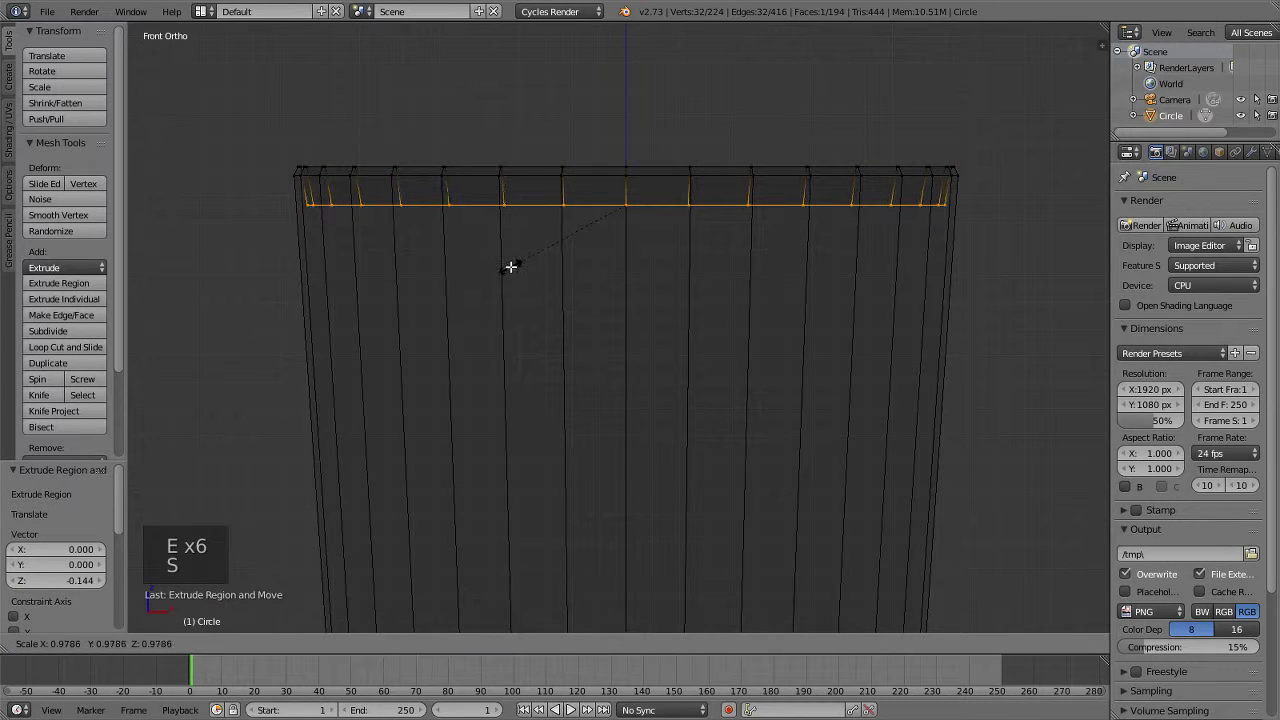
left_click(510, 270)
scroll(512, 270, "down", 6)
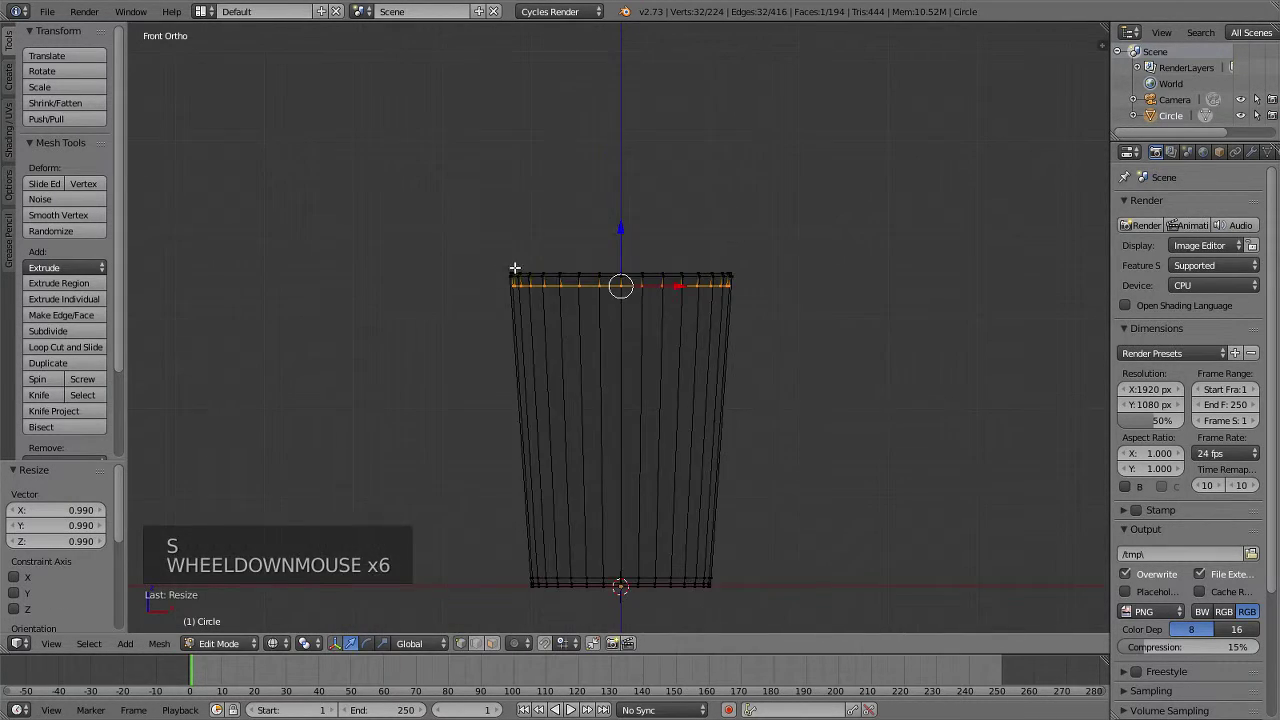
scroll(514, 271, "down", 6, "shift")
Extrude a loop deep inside the cup and scale it narrower.
key("e")
left_click(570, 520)
key("s")
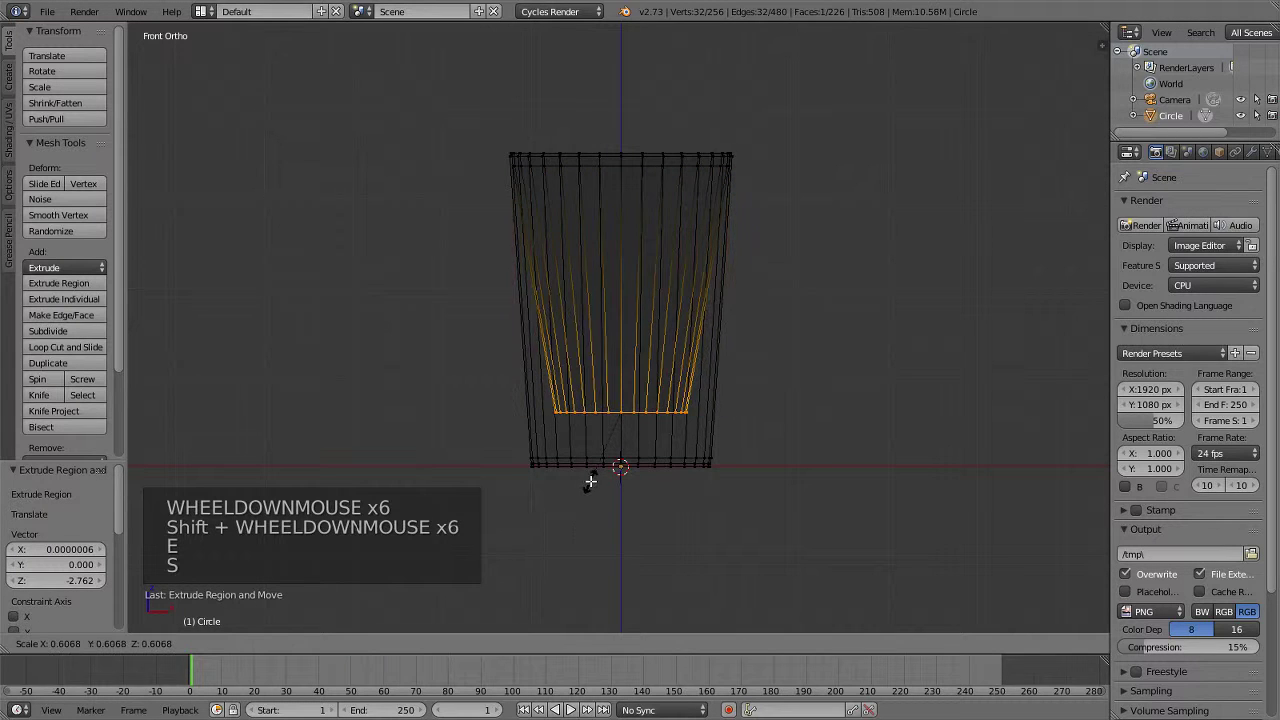
left_click(590, 502)
scroll(589, 520, "down", 4, "shift")
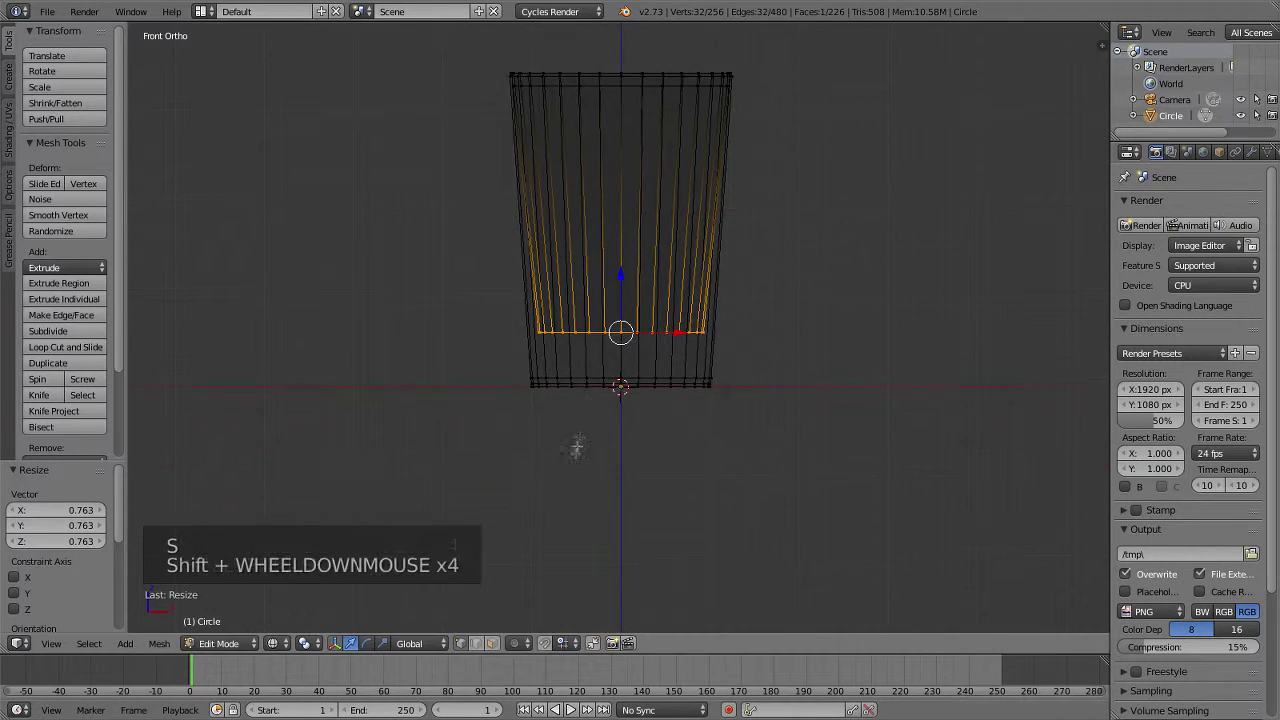
scroll(586, 380, "up", 4)
scroll(587, 383, "down", 2, "shift")
Add two more shrinking inner loops closing the bottom to a point, then return to Object Mode.
key("e")
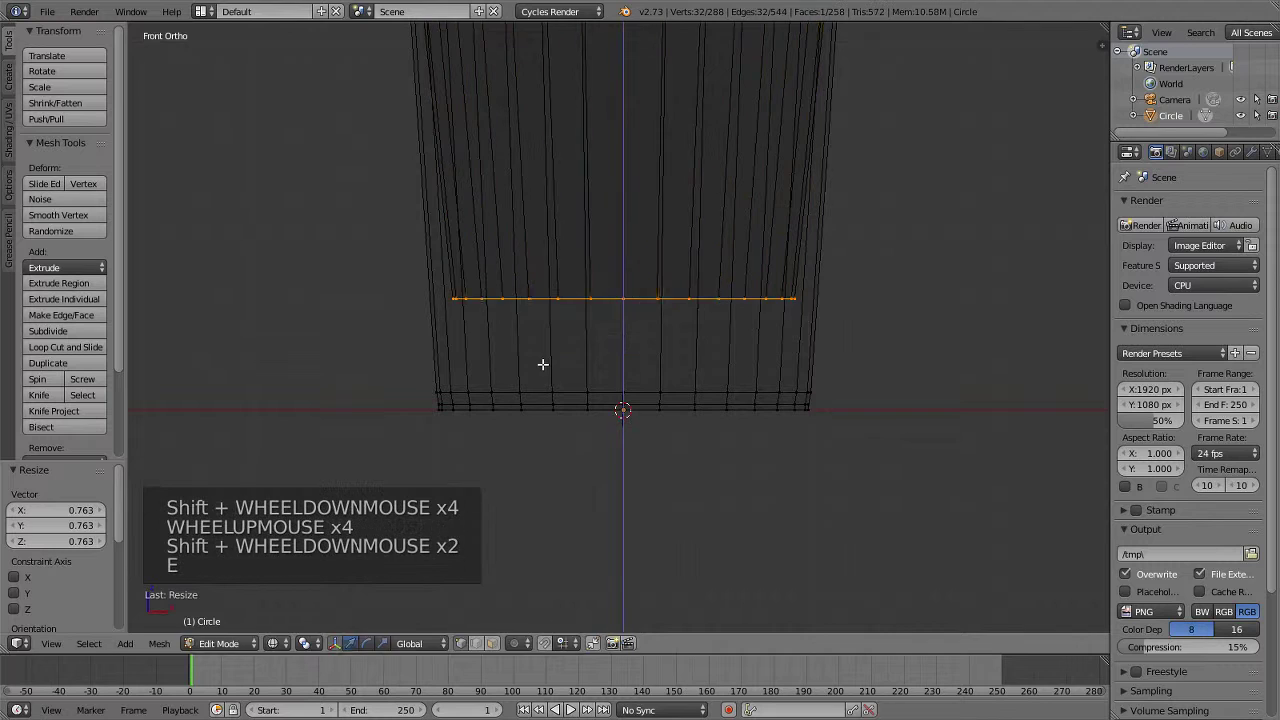
left_click(550, 432)
key("s")
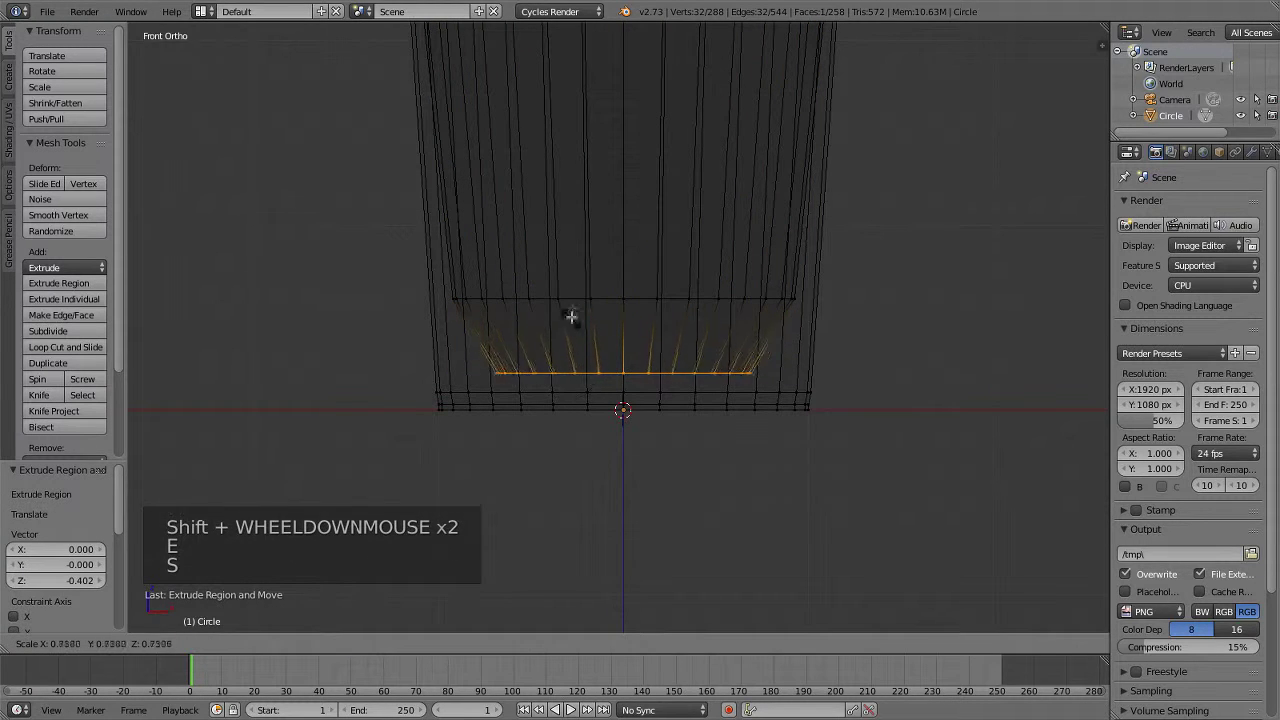
left_click(600, 381)
key("e")
left_click(599, 392)
key("s")
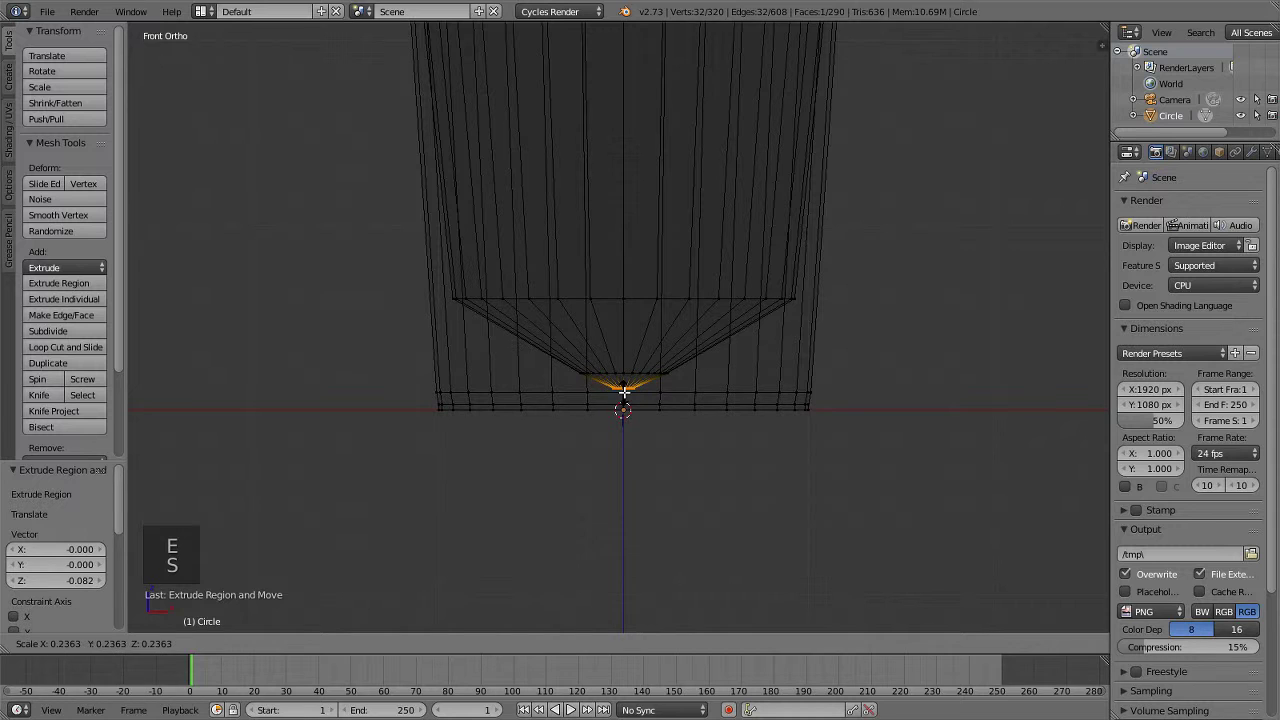
left_click(623, 391)
scroll(723, 306, "down", 6)
key("Tab")
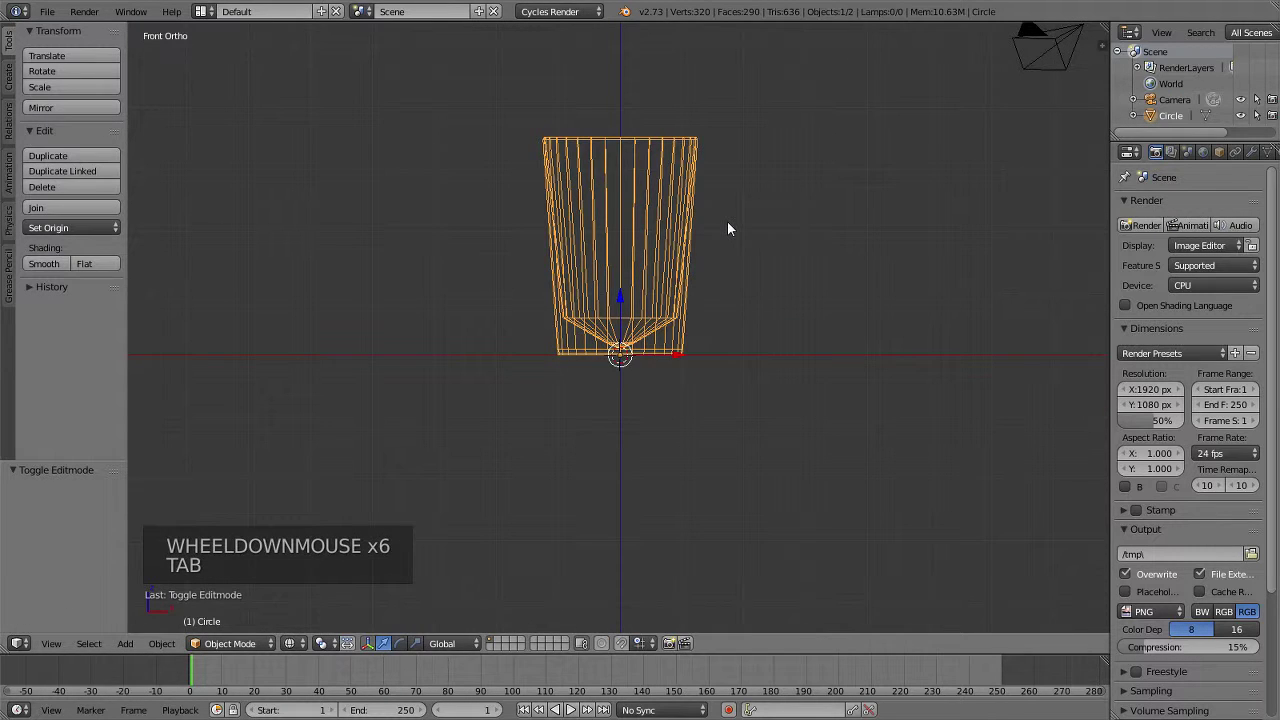
Switch to solid shading and orbit to inspect the hollow cup.
key("z")
mouse_move(714, 234)
middle_mouse_down()
mouse_move(714, 437)
mouse_move(671, 186)
middle_mouse_up()
scroll(651, 337, "up", 5)
middle_click_drag(651, 337, 674, 466)
scroll(693, 322, "down", 7)
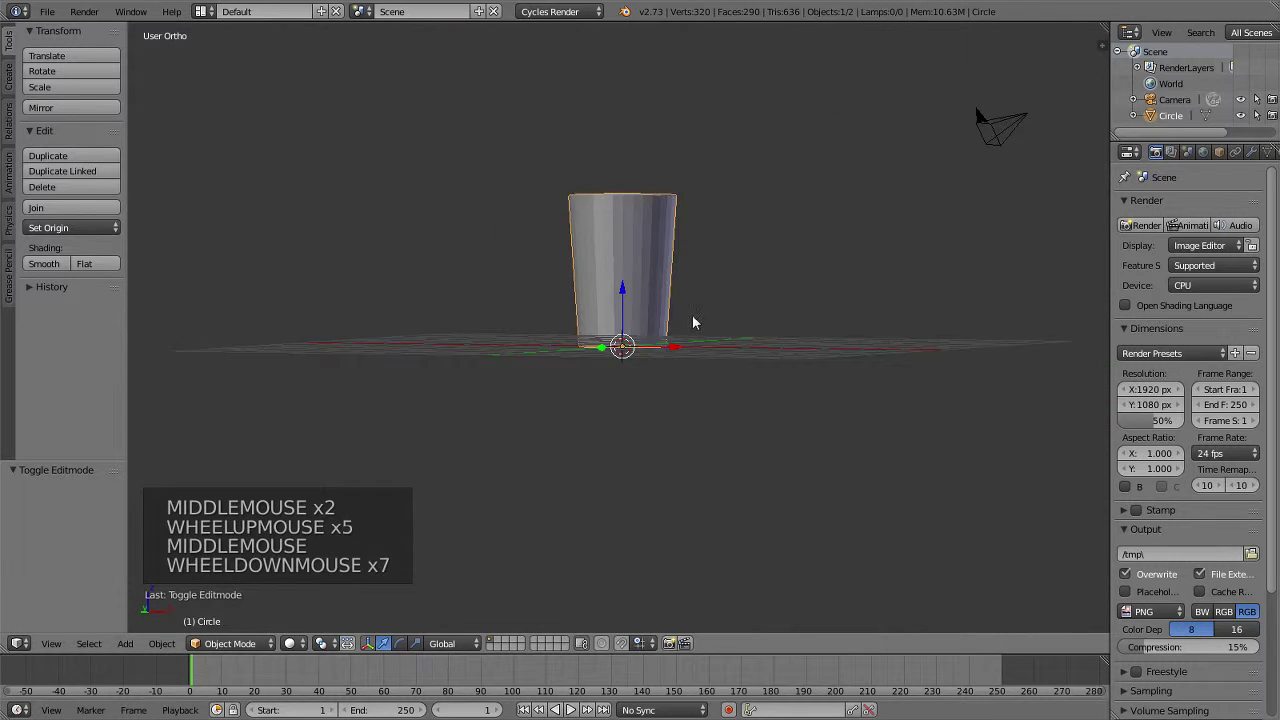
middle_click_drag(694, 322, 674, 407)
scroll(674, 407, "up", 6)
Show the cup's Modifiers panel and open the Add Modifier list.
left_click(1251, 153)
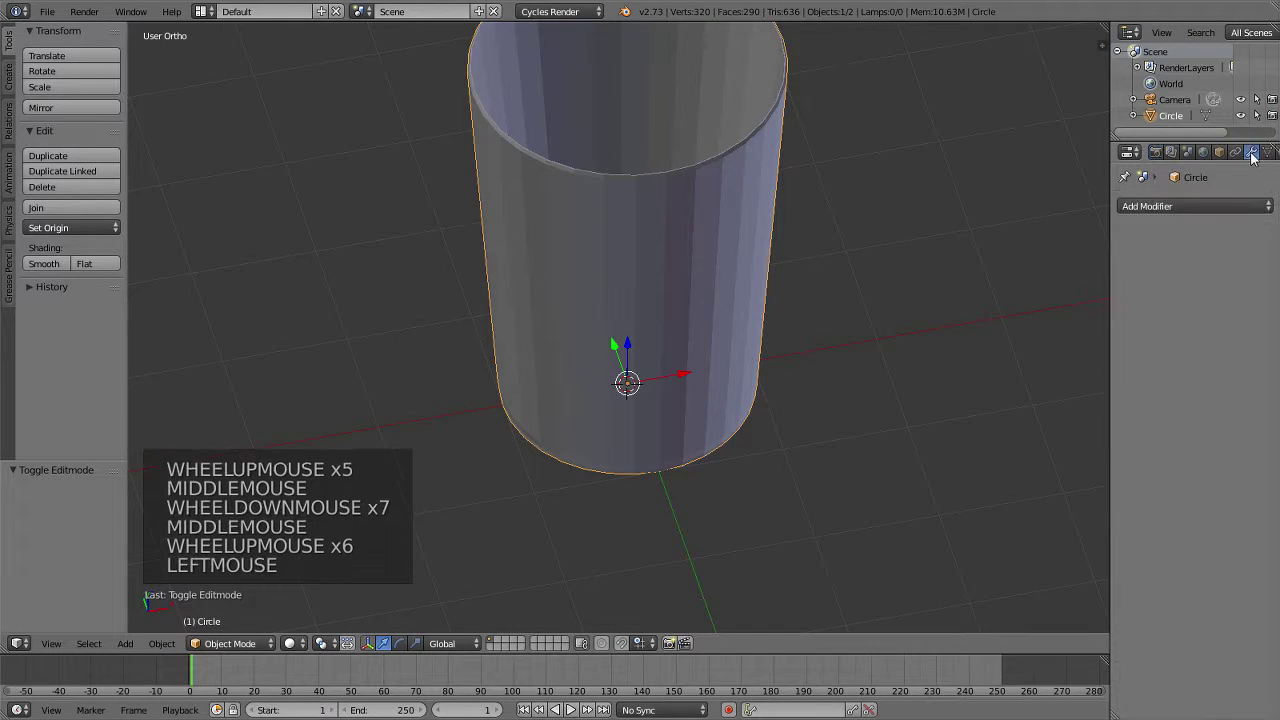
scroll(784, 269, "down", 5)
middle_click_drag(853, 224, 673, 411)
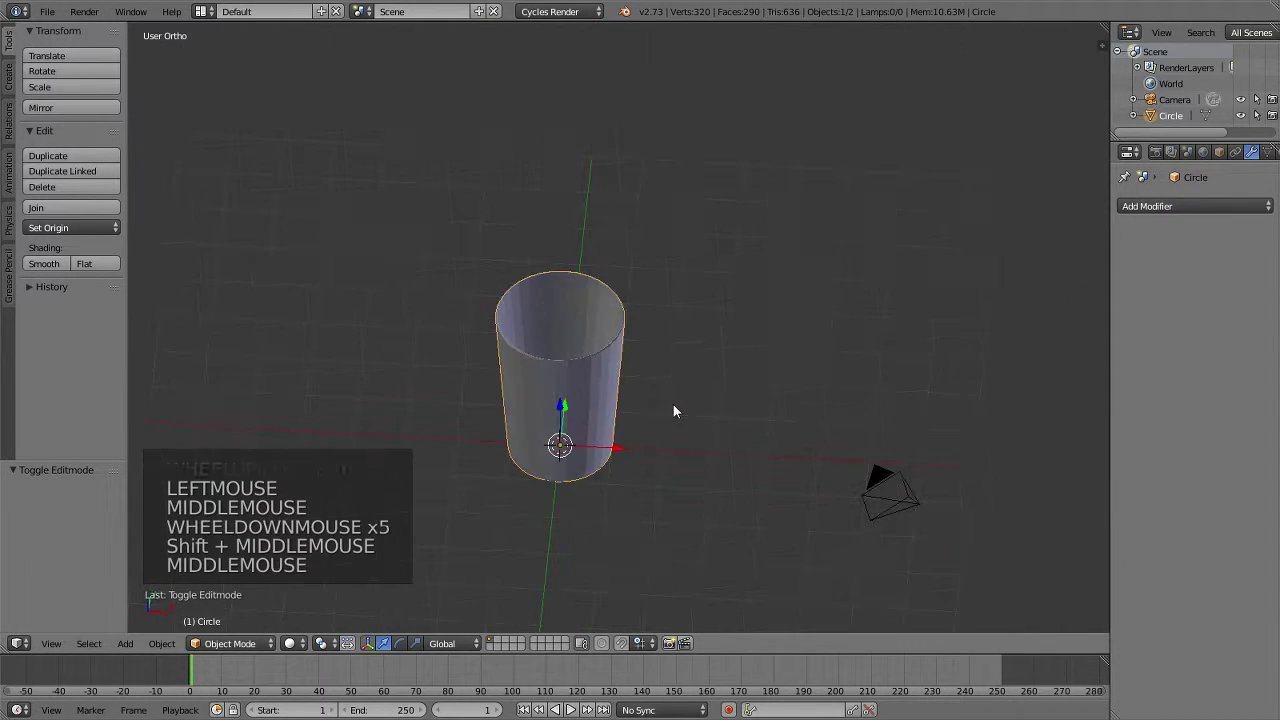
scroll(686, 330, "up", 2)
middle_click_drag(618, 345, 700, 360)
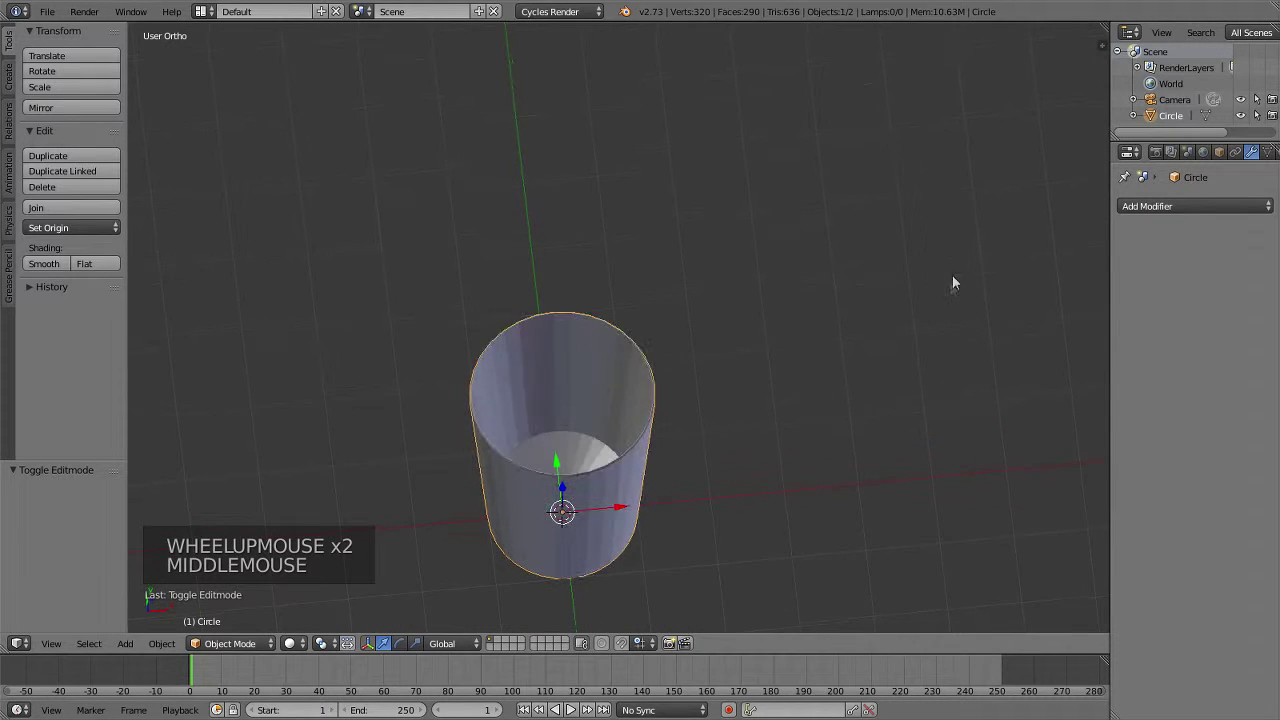
middle_click_drag(720, 540, 782, 443, "shift")
left_click(1195, 206)
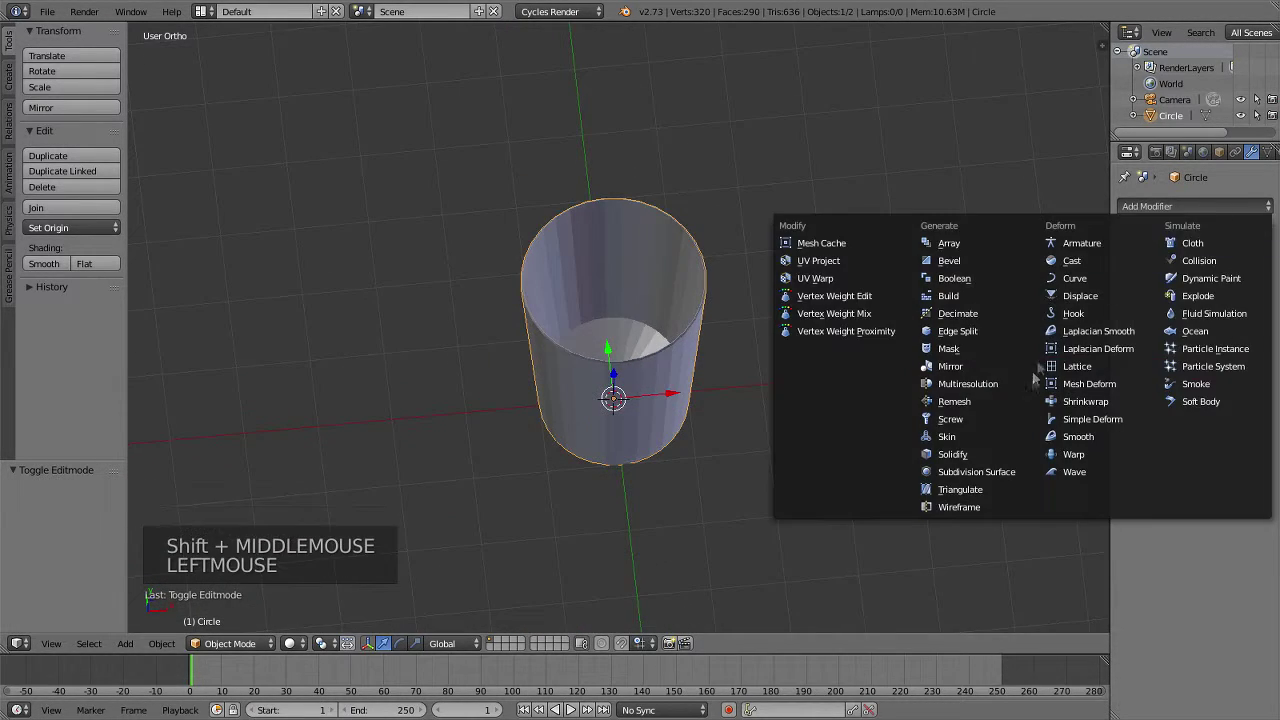
Add a Subdivision Surface modifier to the cup.
left_click(995, 472)
scroll(669, 329, "up", 3)
middle_click_drag(669, 329, 717, 157)
scroll(717, 157, "down", 4)
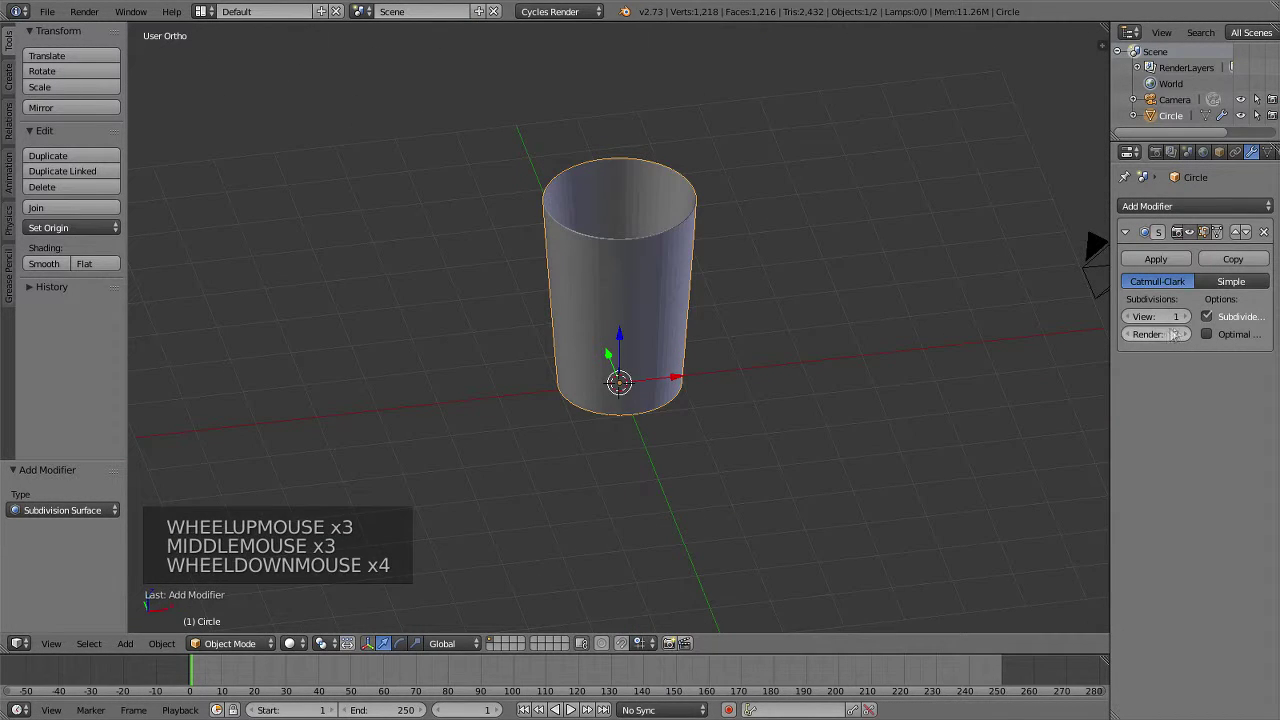
Set the subdivision levels to Render 6 and View 1.
left_click(1176, 334)
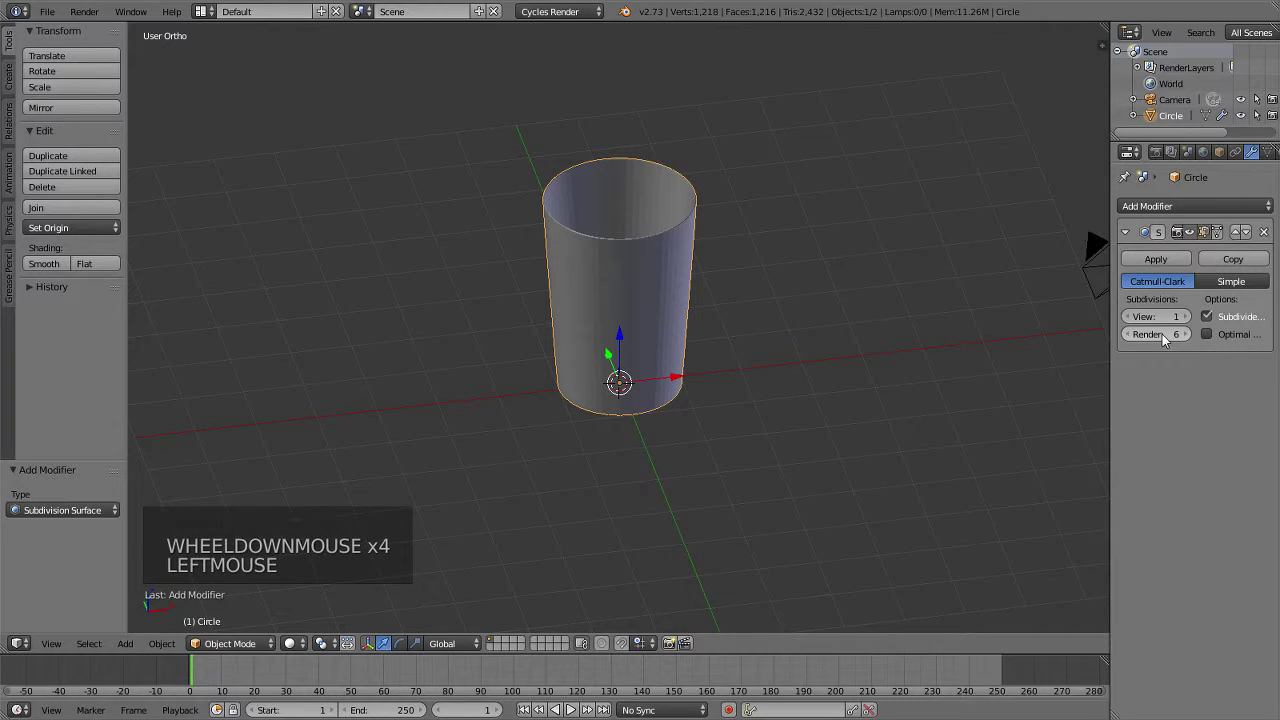
left_click(1172, 316)
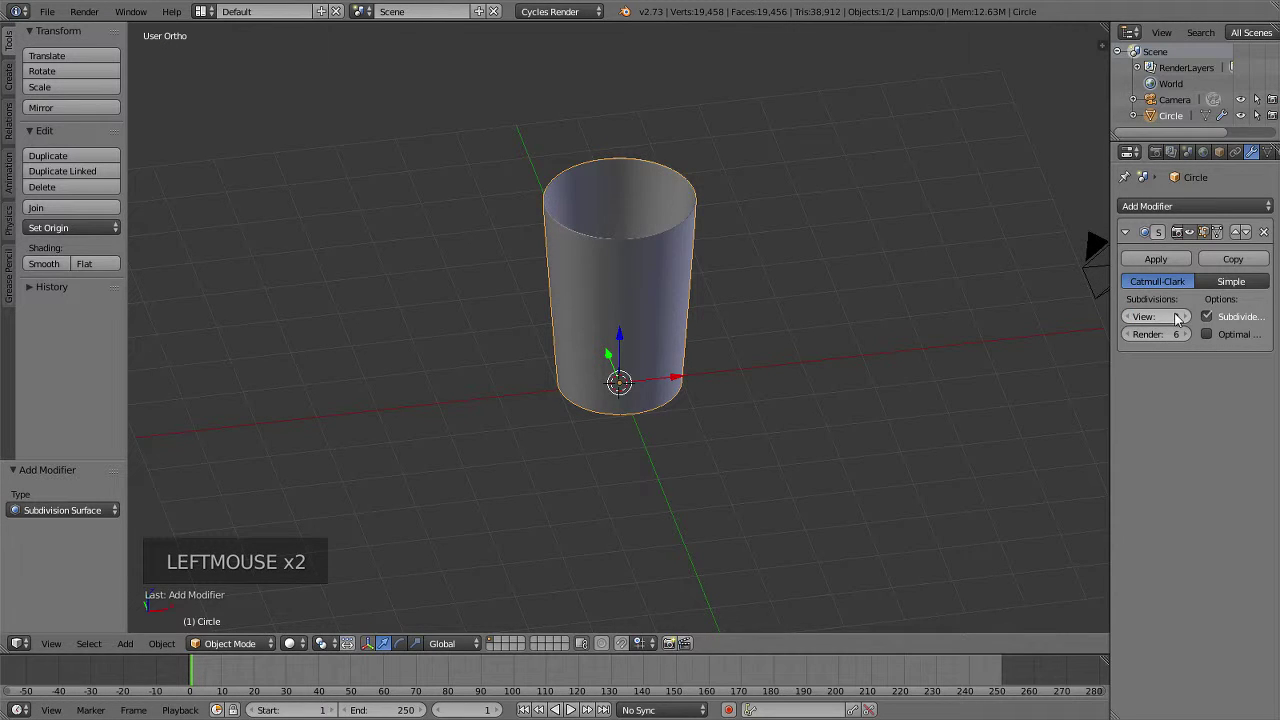
scroll(1172, 316, "up", 3)
middle_click_drag(929, 311, 769, 422)
scroll(782, 404, "up", 4)
scroll(881, 385, "down", 7)
middle_click_drag(882, 392, 934, 229)
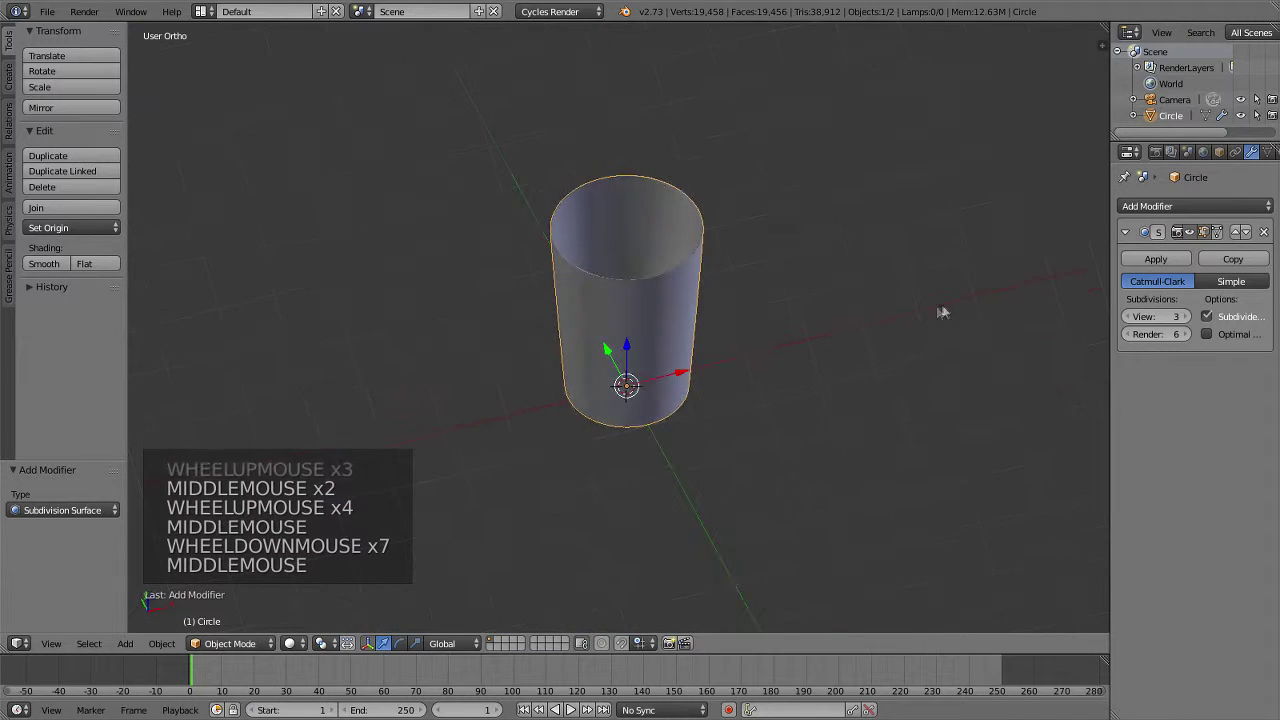
left_click(1160, 316)
type("1")
key("Return")
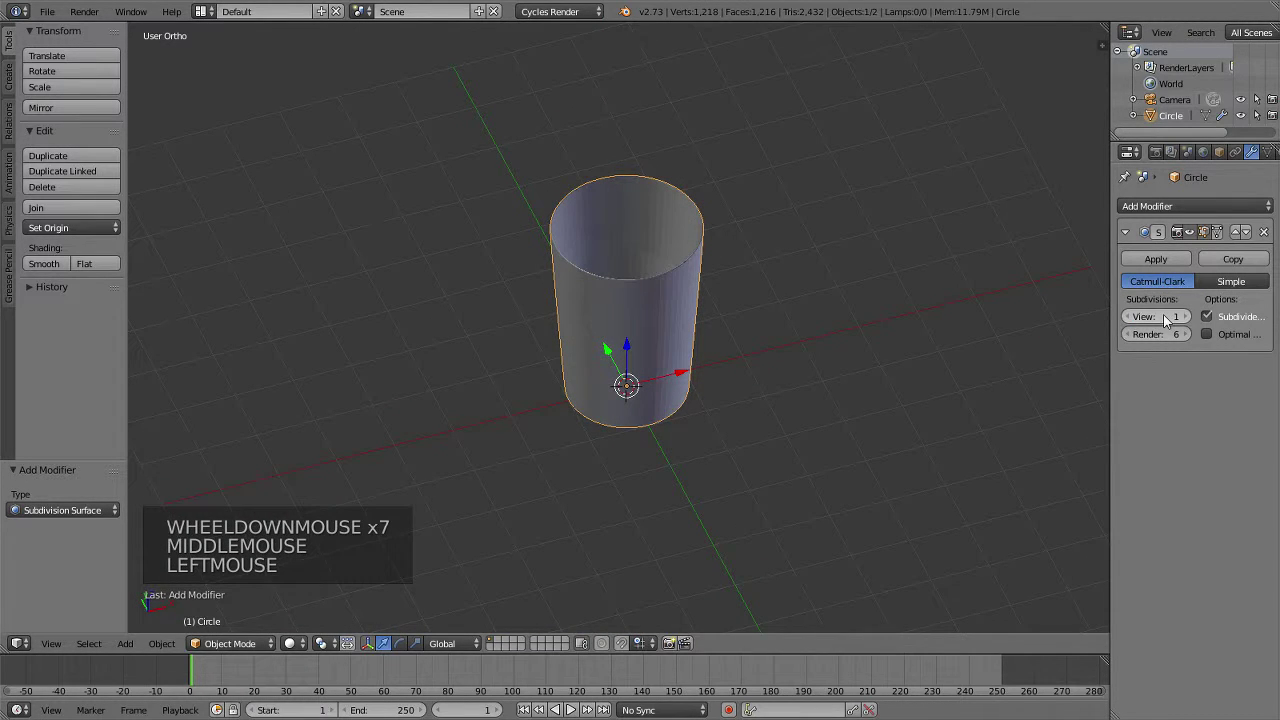
Orbit and zoom around the smoothed cup to inspect it, then widen the side panels.
mouse_move(960, 282)
middle_mouse_down()
mouse_move(921, 288)
mouse_move(867, 263)
mouse_move(974, 283)
middle_mouse_up()
scroll(867, 263, "up", 3)
scroll(866, 263, "up", 3)
scroll(840, 266, "down", 6)
scroll(837, 300, "down", 3)
middle_click_drag(837, 300, 958, 341)
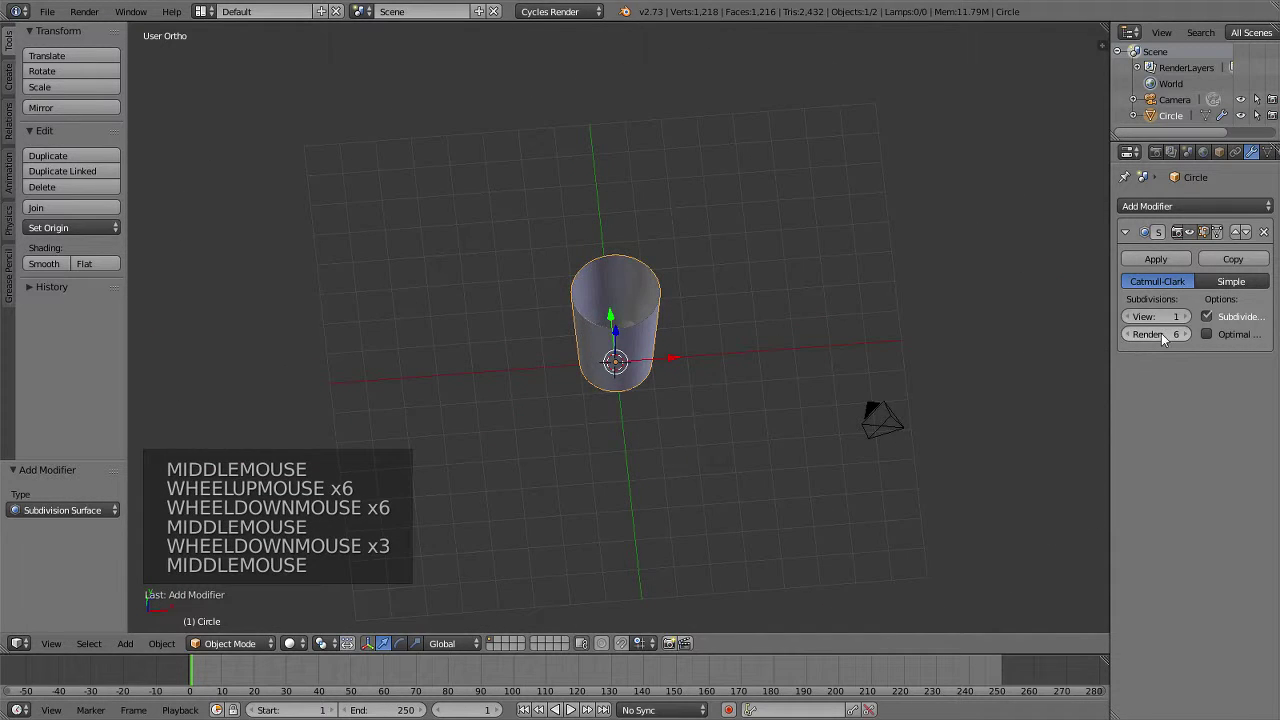
scroll(634, 326, "up", 6)
scroll(623, 416, "down", 2)
middle_click_drag(634, 326, 649, 240)
scroll(623, 416, "down", 5)
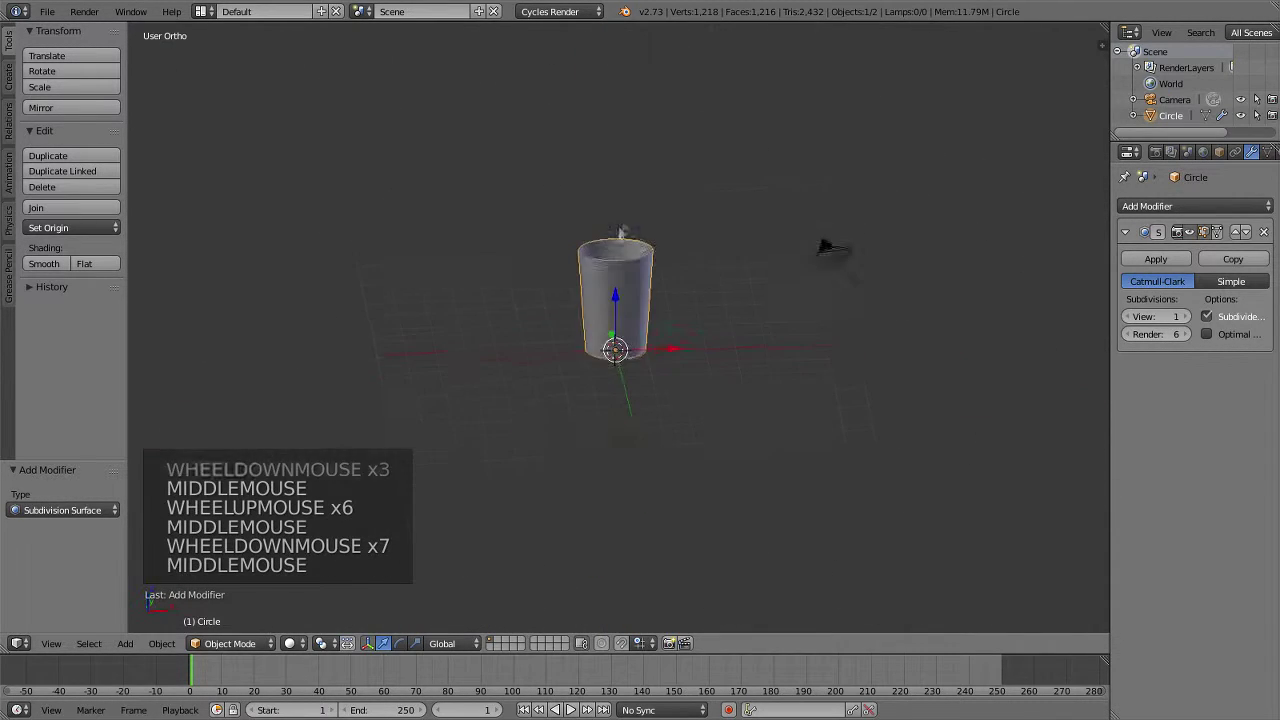
scroll(649, 240, "up", 5)
scroll(649, 240, "down", 5)
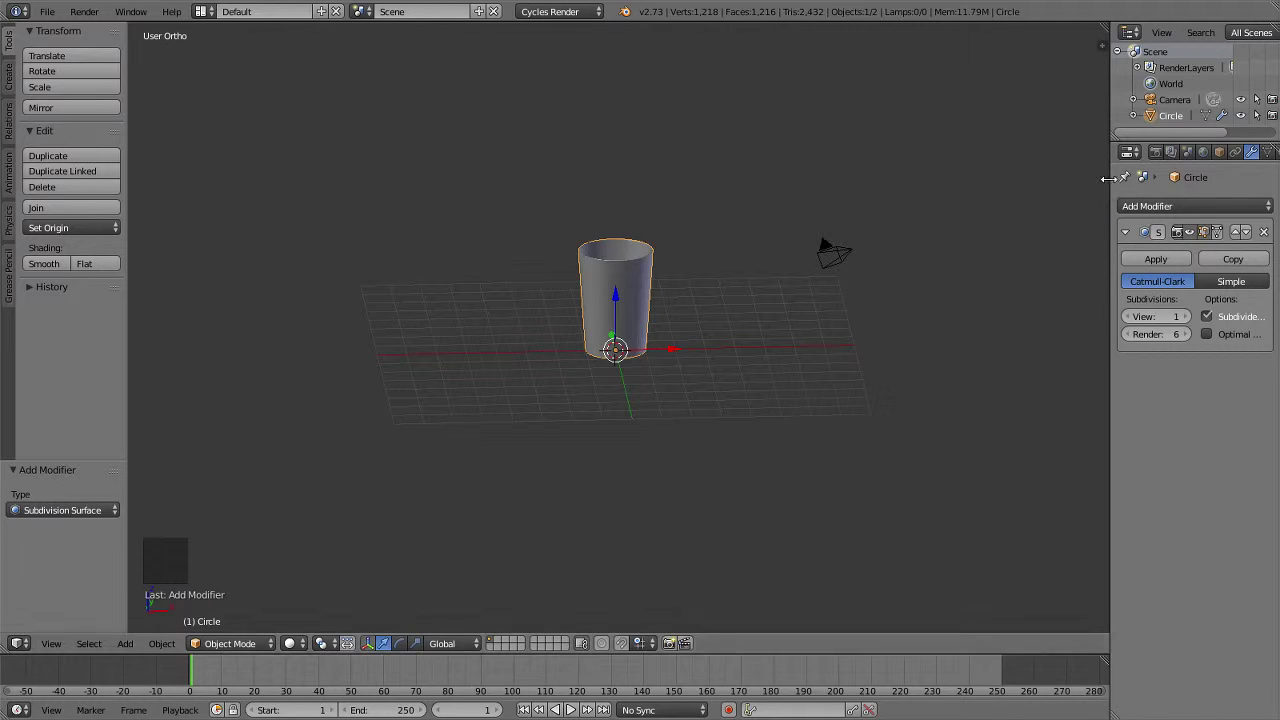
left_click_drag(1108, 178, 1031, 178)
Create a new material, Material.001, for the cup in the Material tab.
left_click(1205, 152)
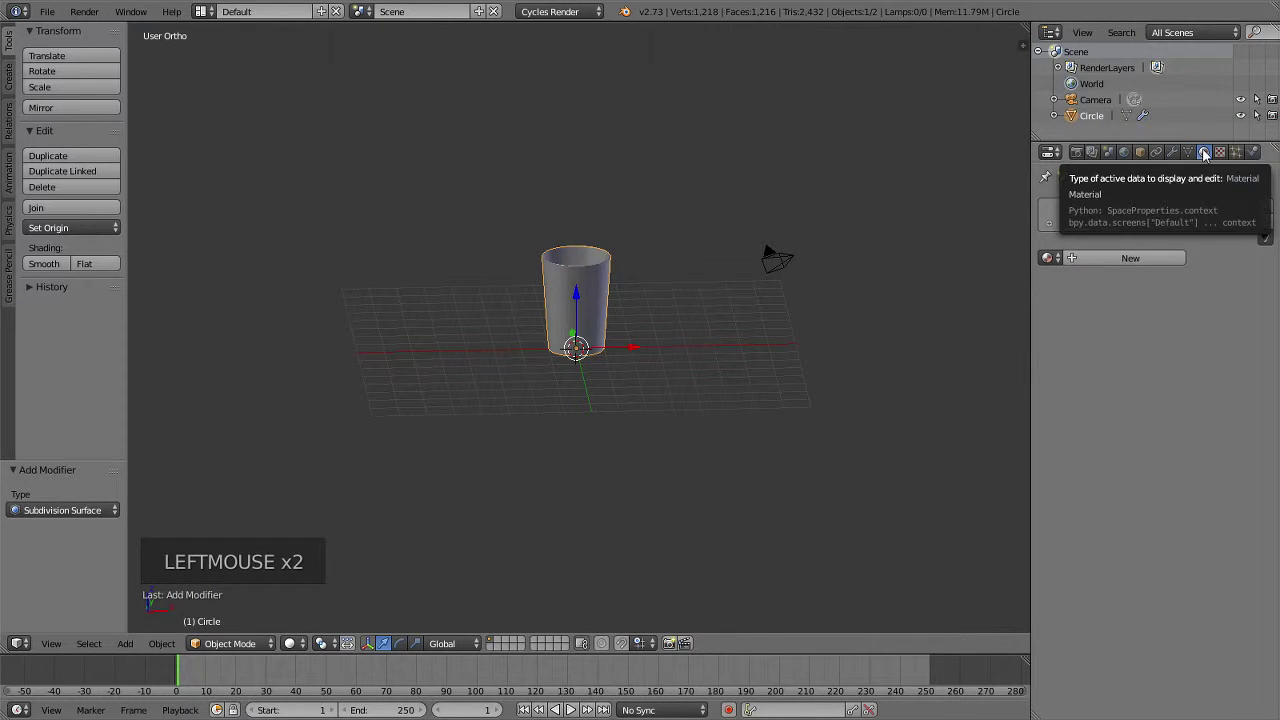
right_click(1205, 152)
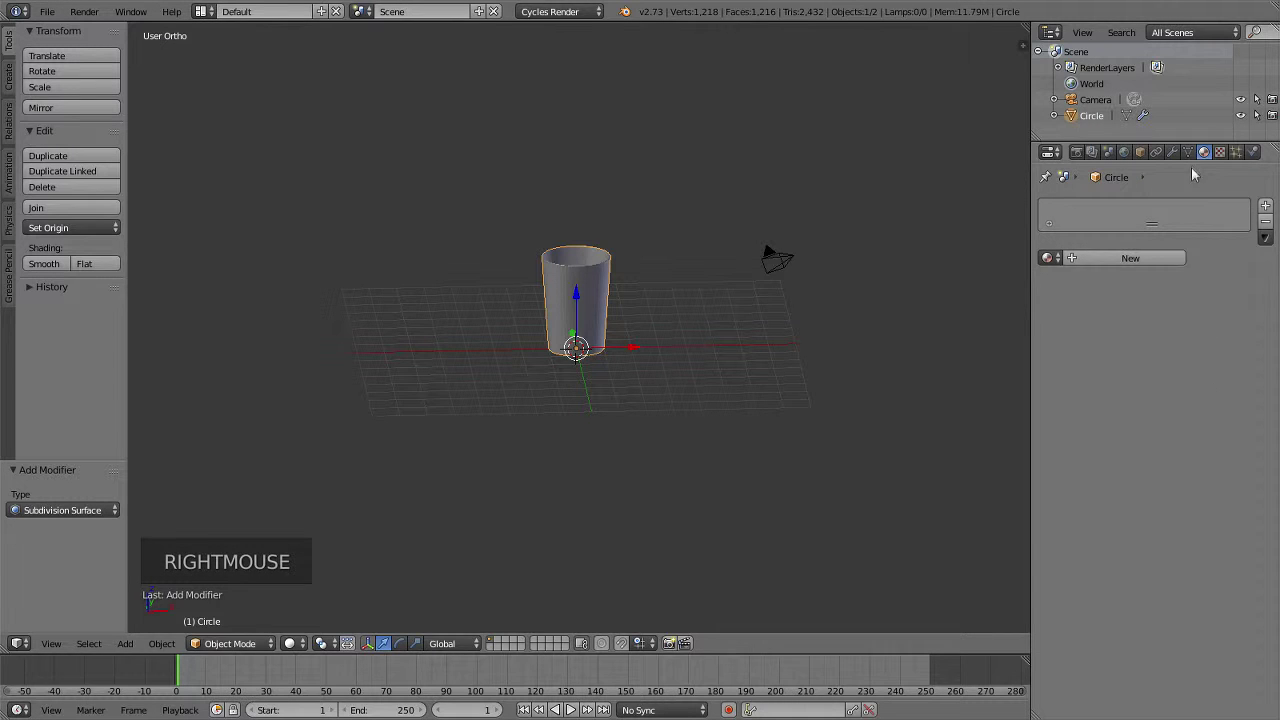
scroll(648, 302, "up", 5)
middle_click_drag(648, 295, 656, 308)
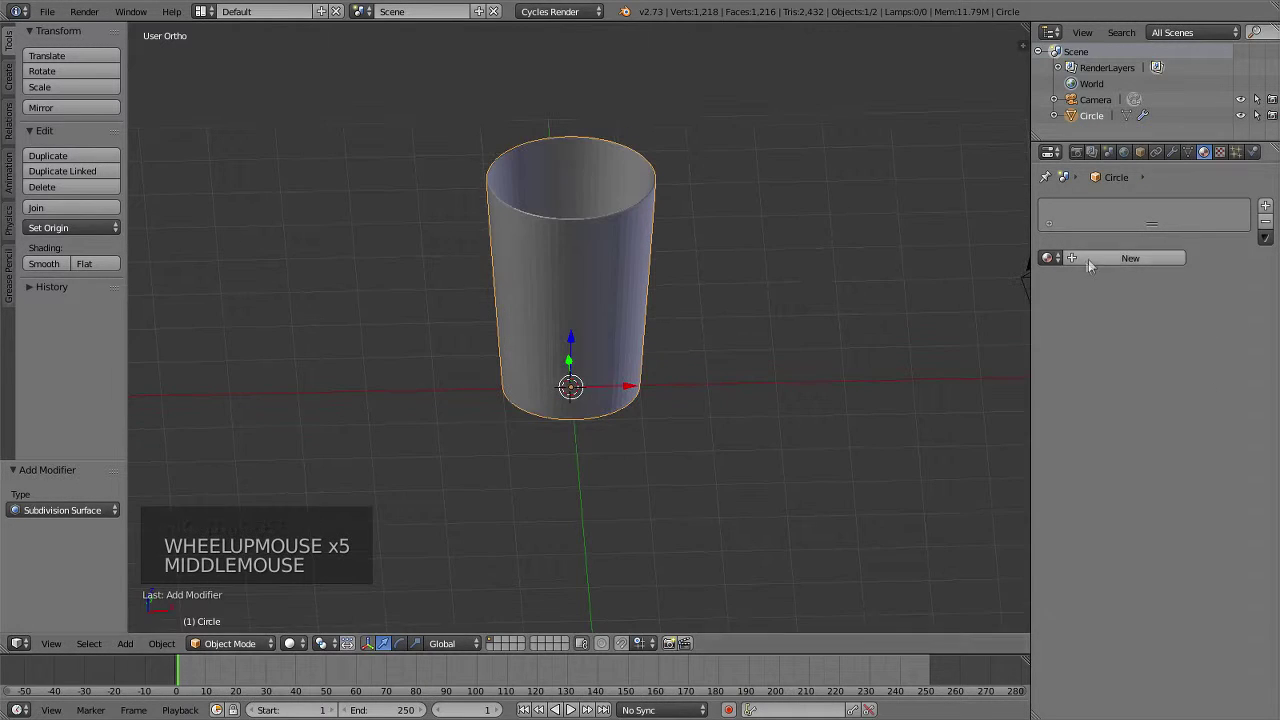
left_click(1113, 260)
Set the material's Surface to a Glass BSDF shader (Beckmann, roughness 0, IOR 1.450).
left_click(1150, 340)
left_click(1160, 340)
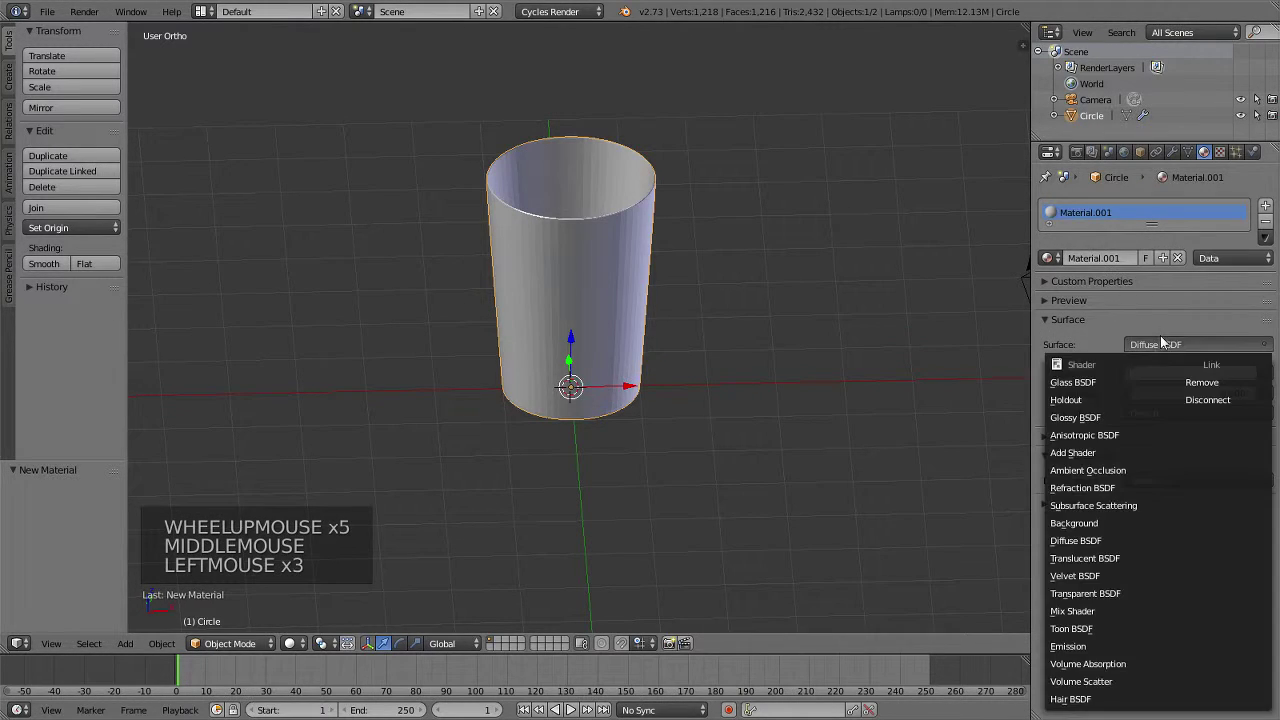
left_click(1100, 382)
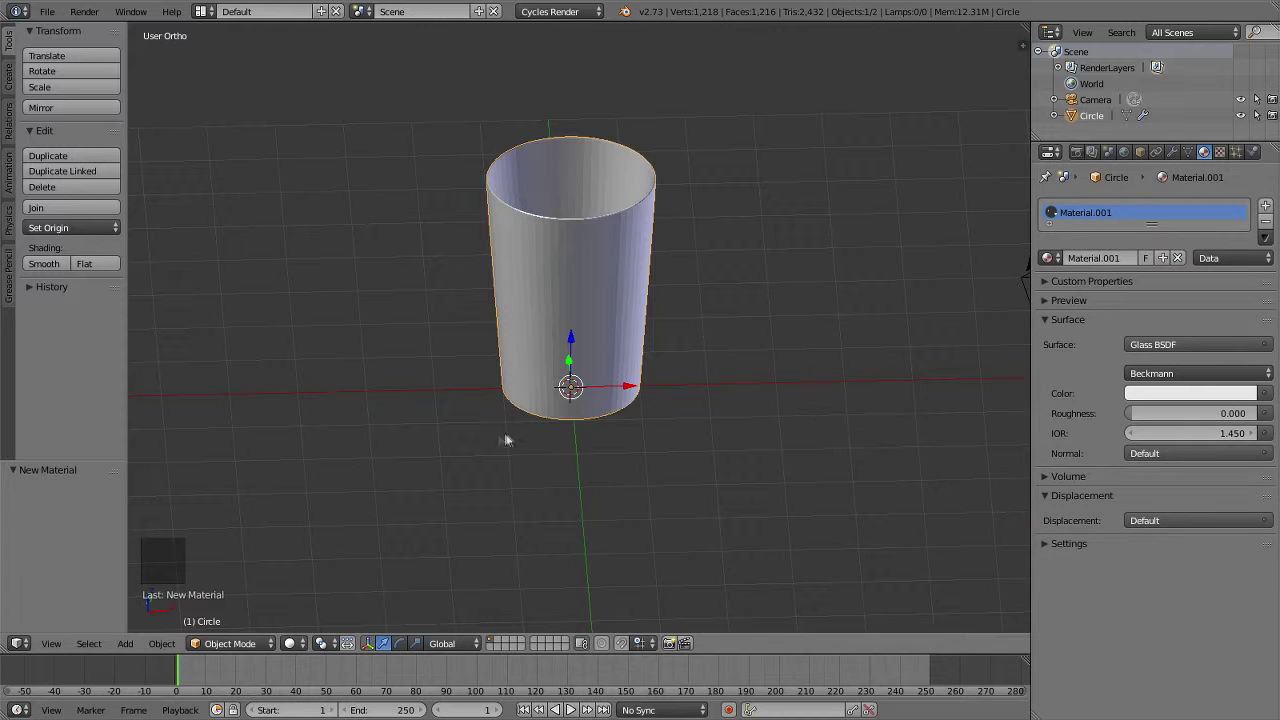
scroll(450, 460, "down", 5)
scroll(413, 473, "up", 6)
scroll(606, 515, "down", 1)
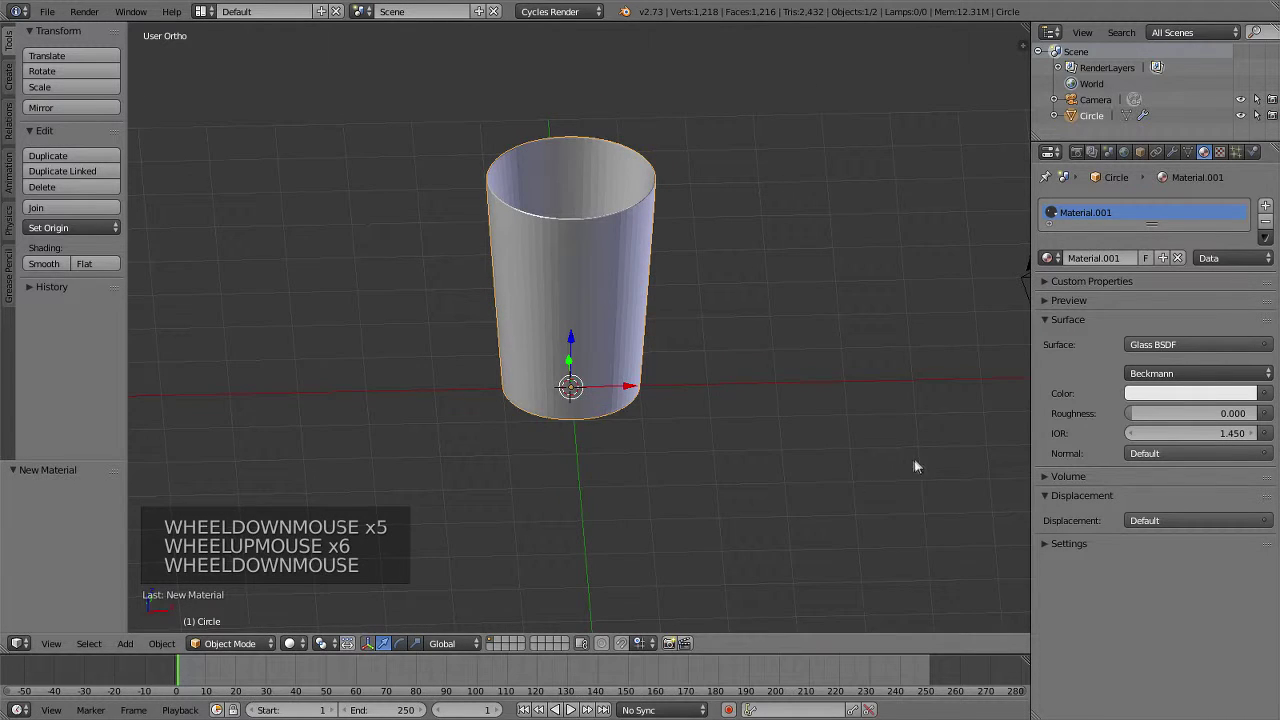
scroll(880, 466, "down", 3)
scroll(851, 475, "up", 5)
scroll(810, 445, "down", 4)
scroll(745, 432, "up", 4)
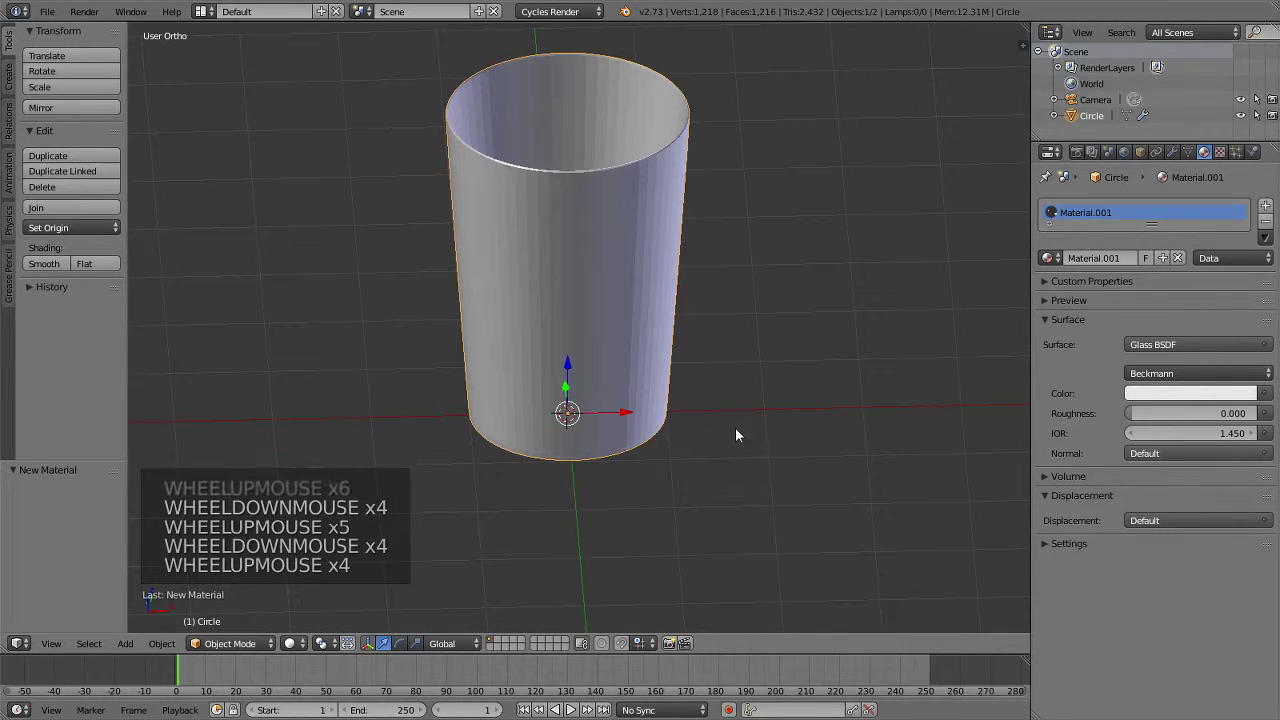
scroll(735, 432, "down", 4)
left_click(289, 643)
Switch the viewport to Rendered shading and raise the glass IOR to 8.350, then 64.550.
left_click(332, 536)
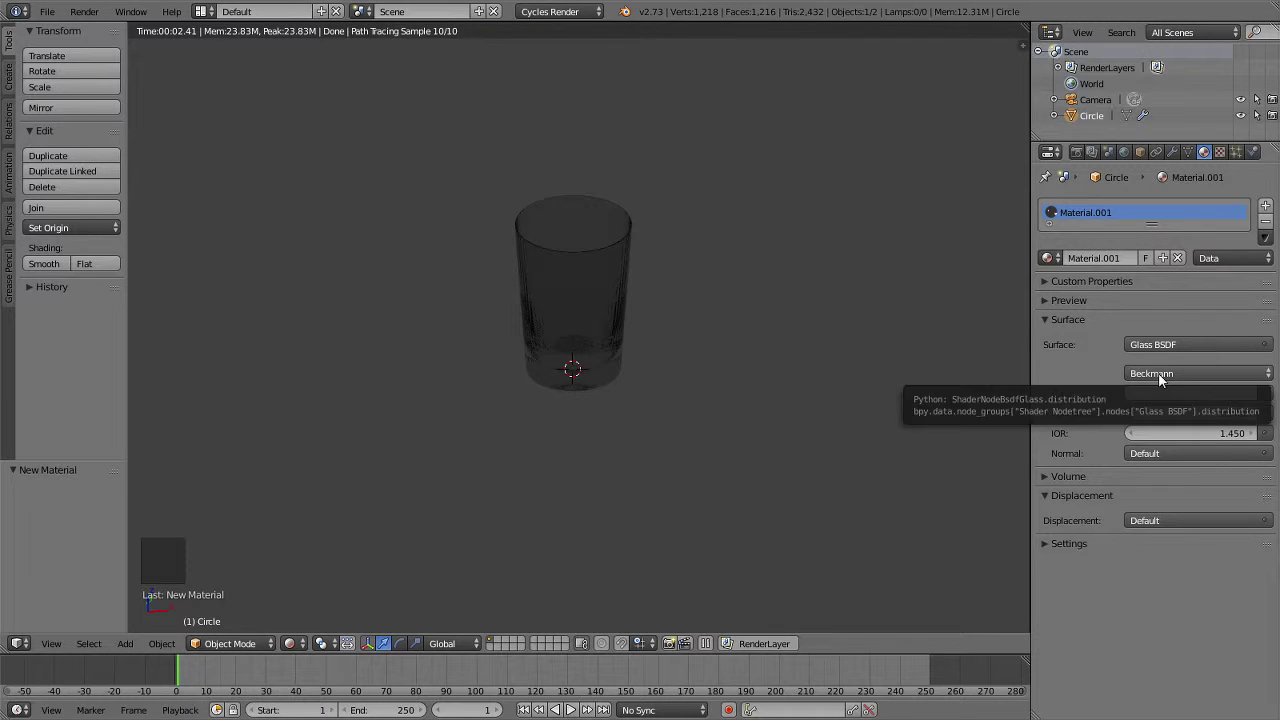
mouse_move(1183, 443)
left_mouse_down()
mouse_move(1245, 443)
mouse_move(1186, 443)
left_mouse_up()
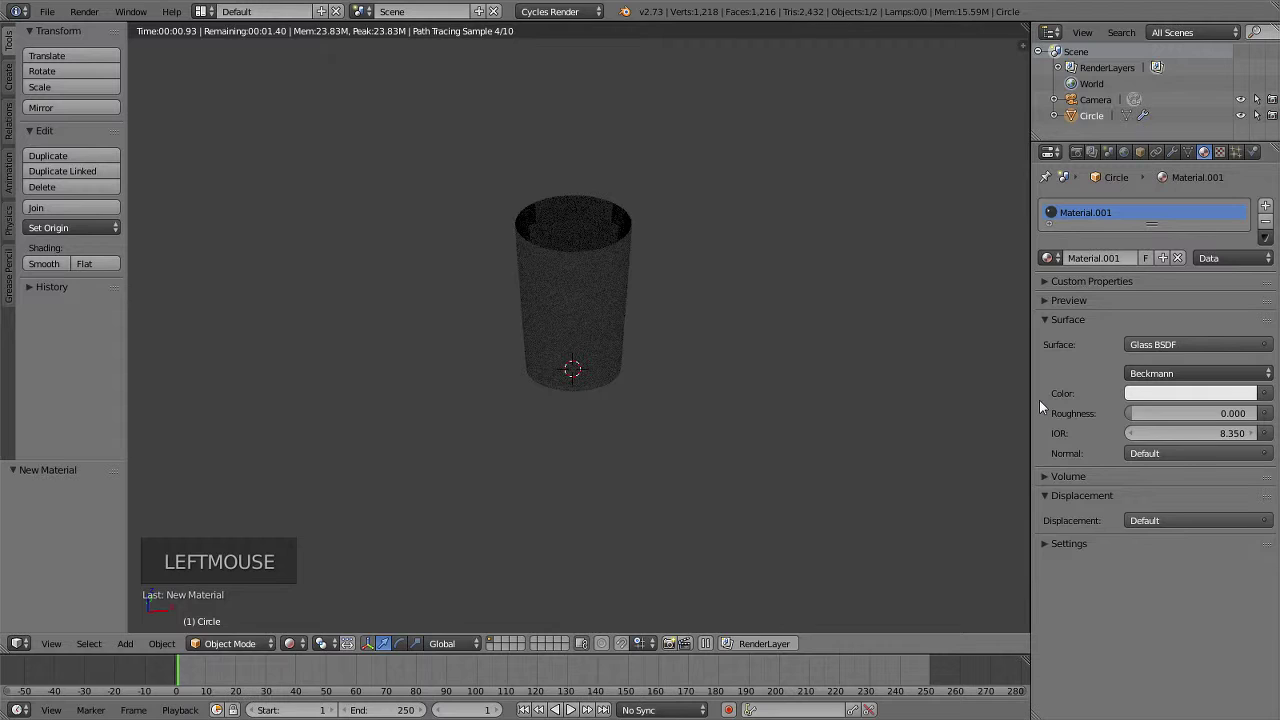
left_click_drag(1150, 433, 1106, 441)
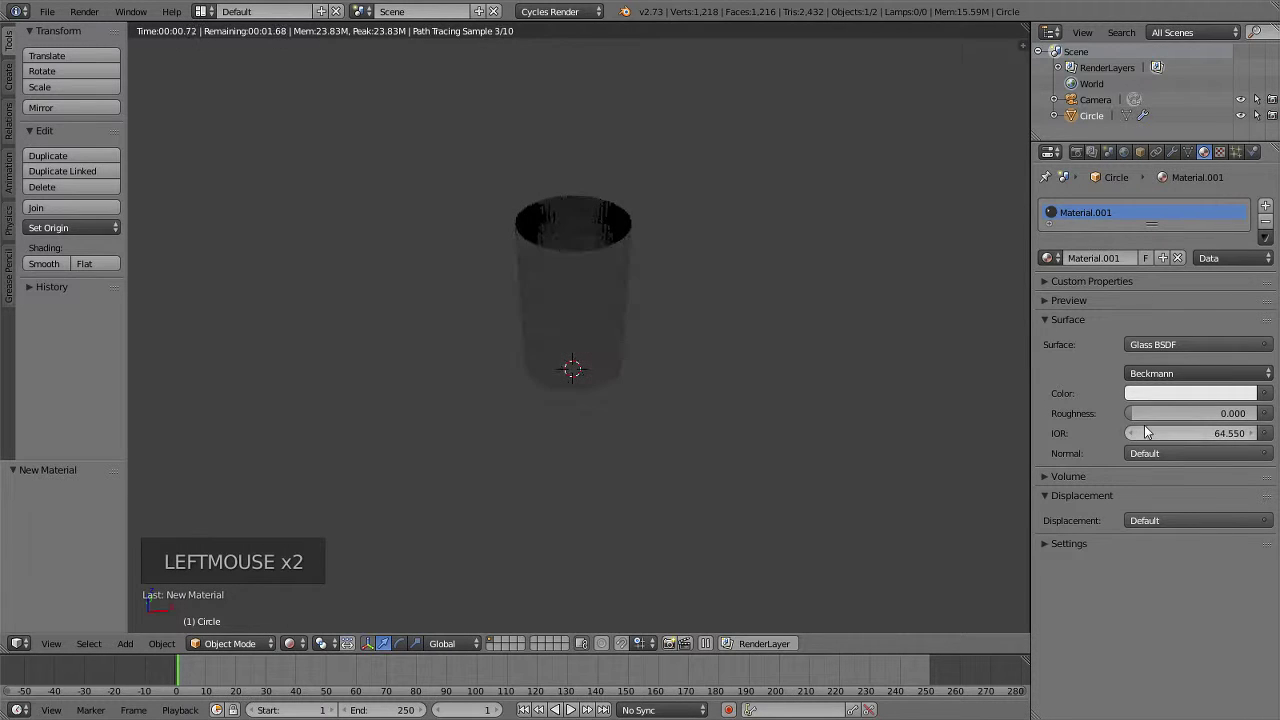
left_click(1182, 436)
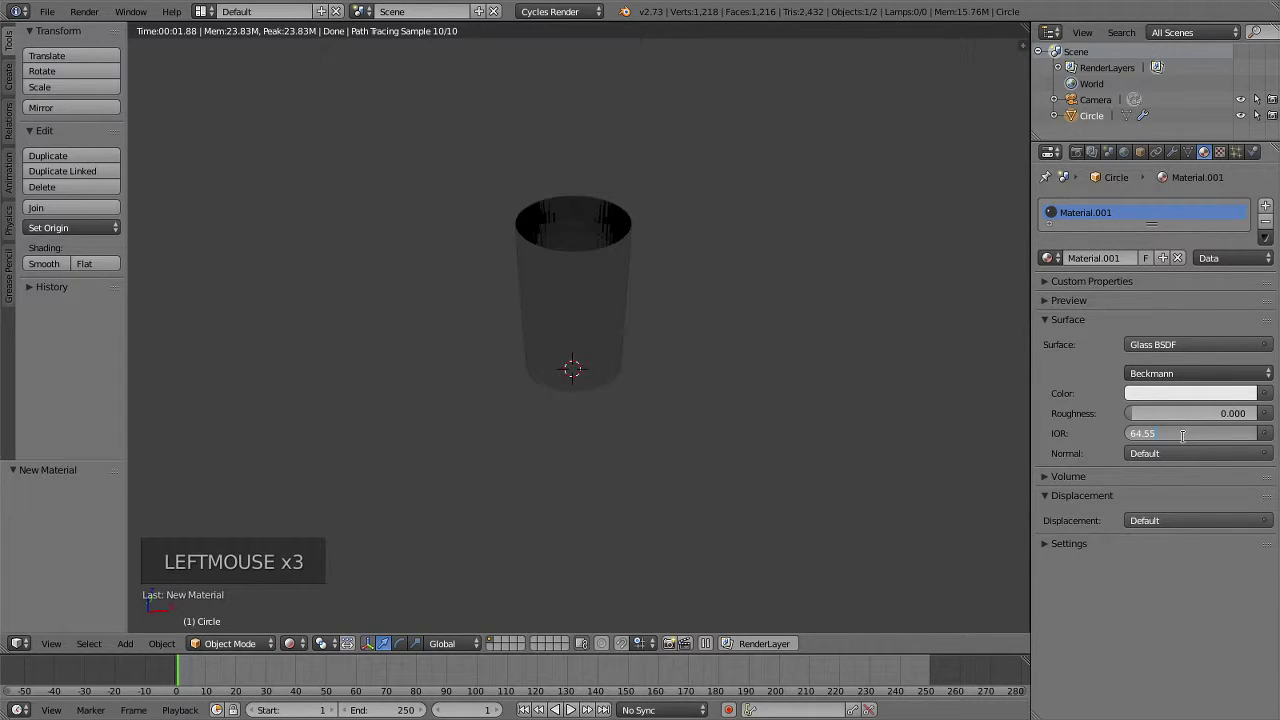
key("Escape")
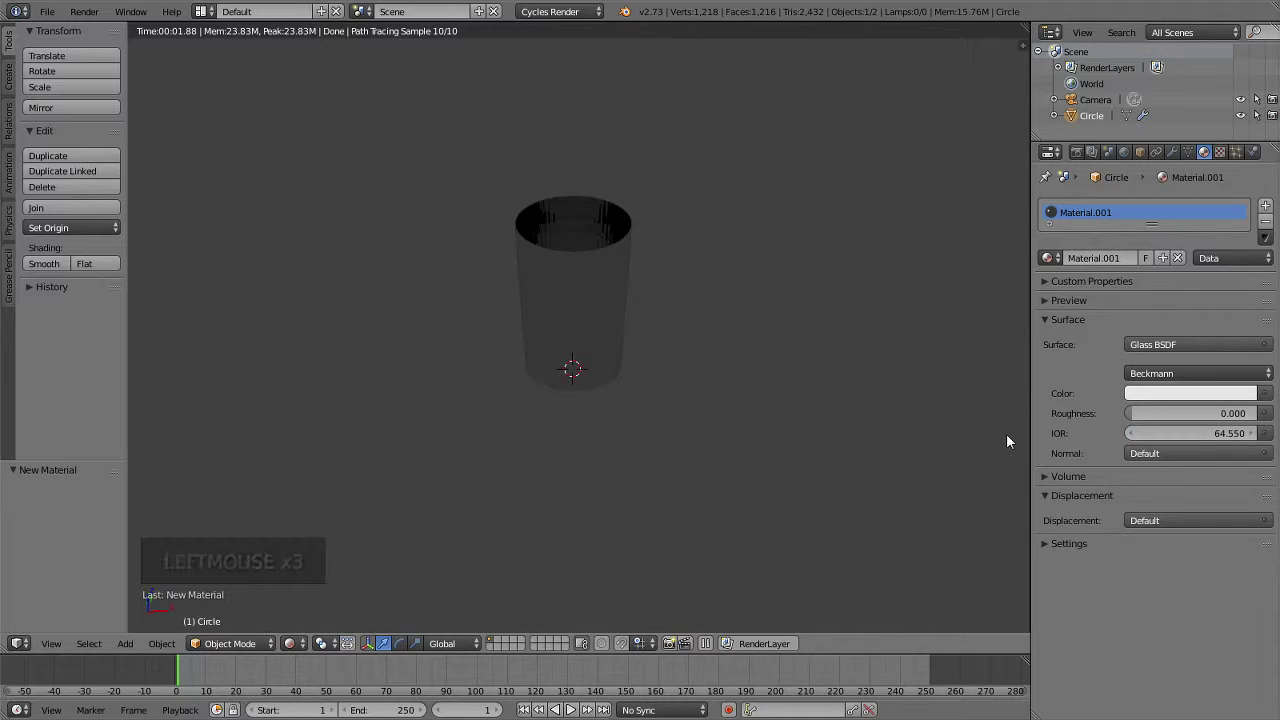
Enter an IOR of 1, undo the IOR changes, and return the viewport to Solid shading.
left_click(1218, 433)
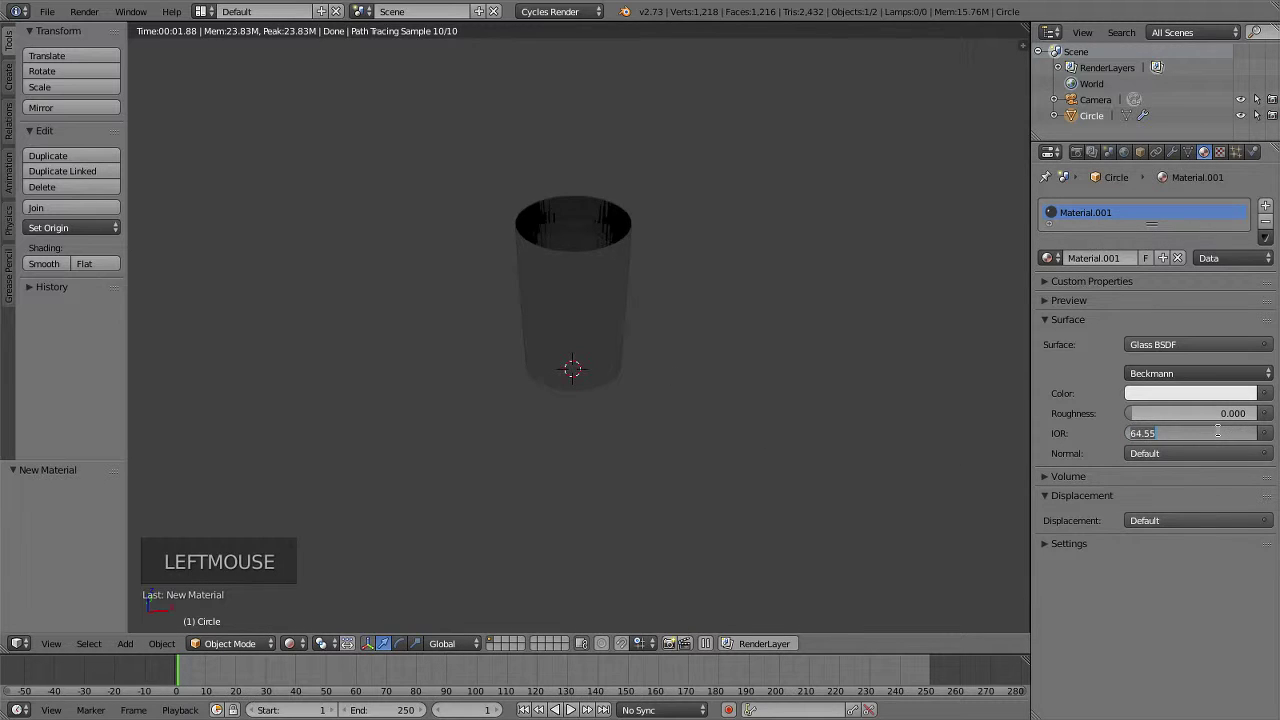
type("1")
key("Return")
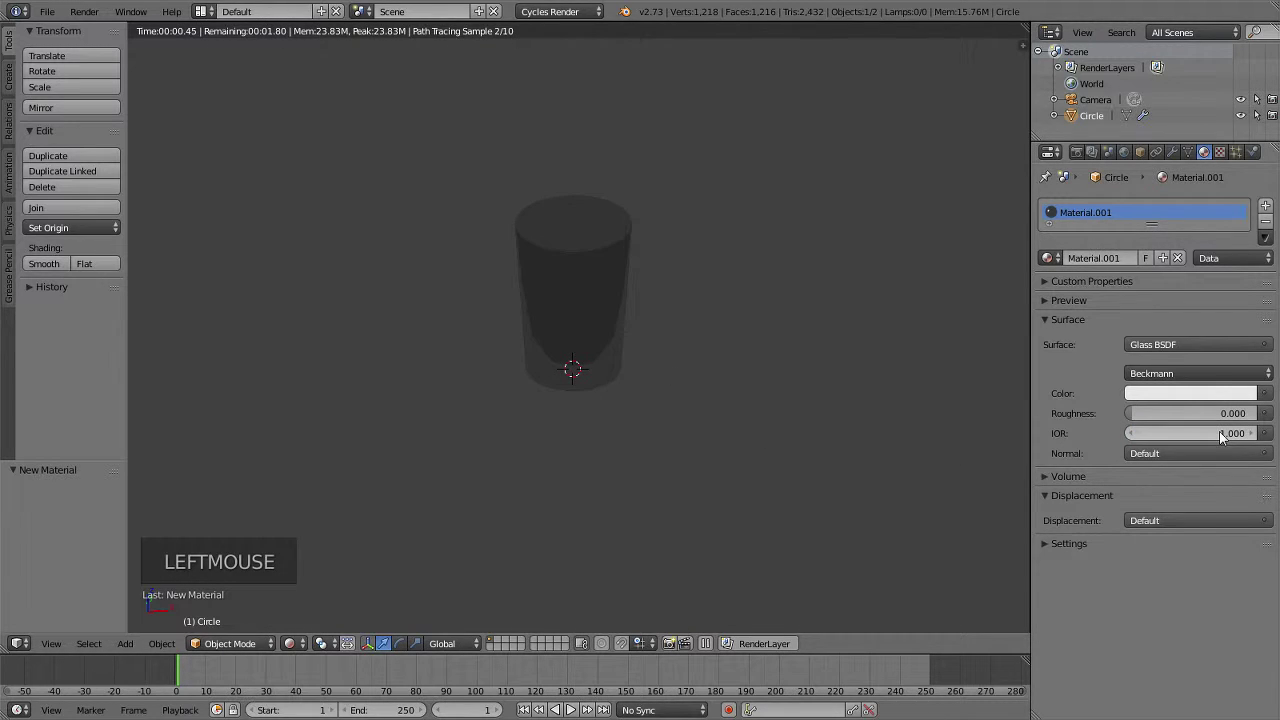
key("ctrl+z")
key("ctrl+z")
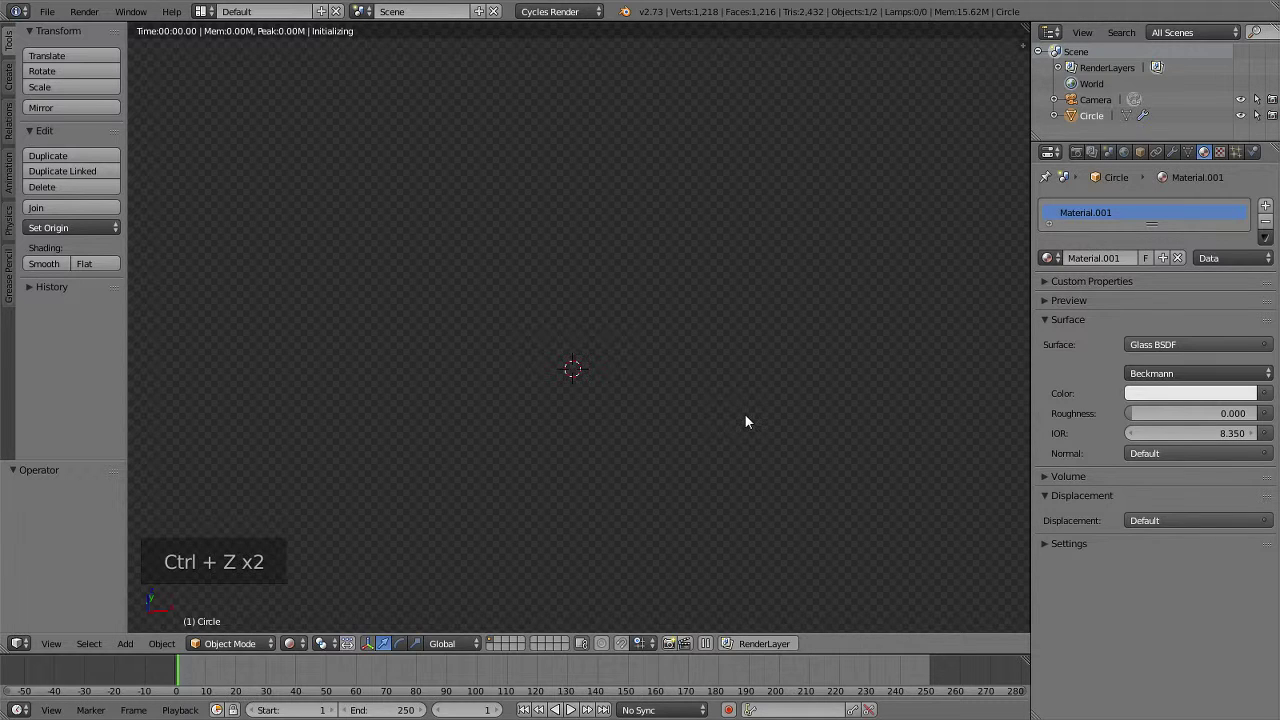
left_click(289, 643)
left_click(329, 587)
scroll(580, 374, "down", 4)
Set the Cycles render device to GPU Compute in the Render tab.
mouse_move(580, 374)
middle_mouse_down()
mouse_move(683, 349)
mouse_move(697, 315)
mouse_move(643, 434)
mouse_move(620, 528)
mouse_move(632, 110)
mouse_move(641, 153)
mouse_move(715, 272)
mouse_move(840, 215)
middle_mouse_up()
scroll(683, 349, "up", 4)
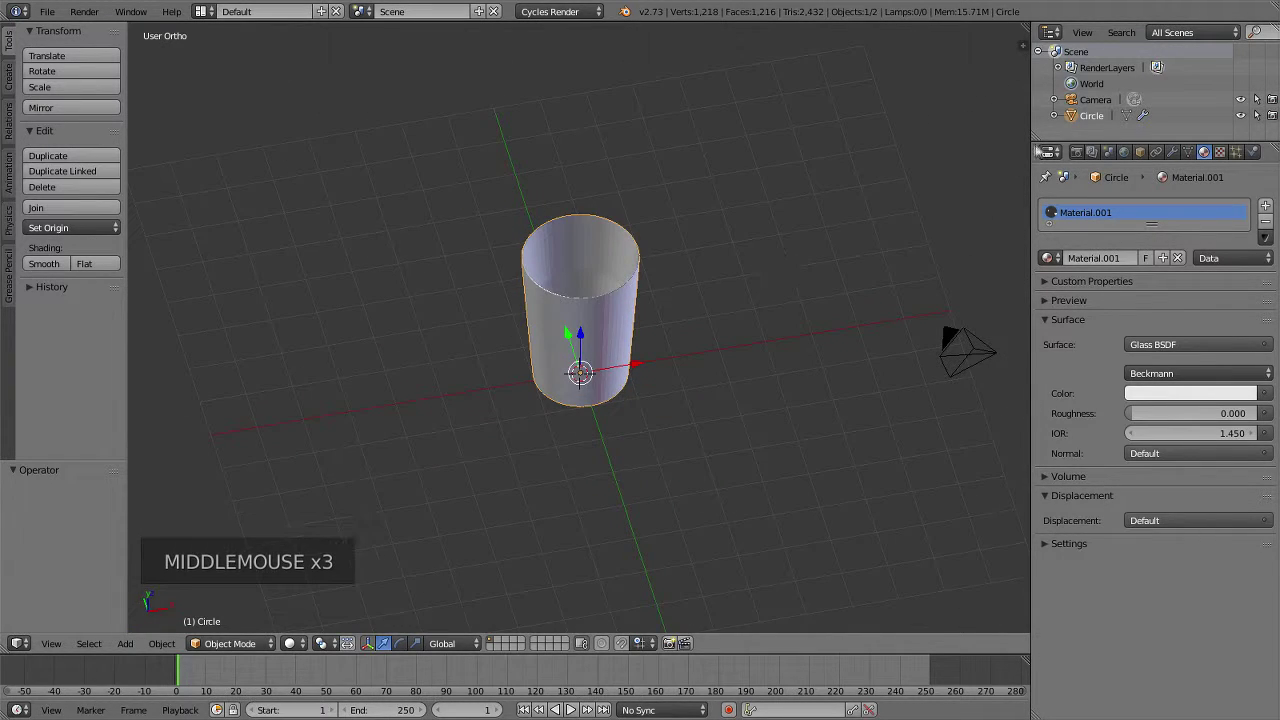
scroll(868, 199, "up", 2)
middle_click(773, 229)
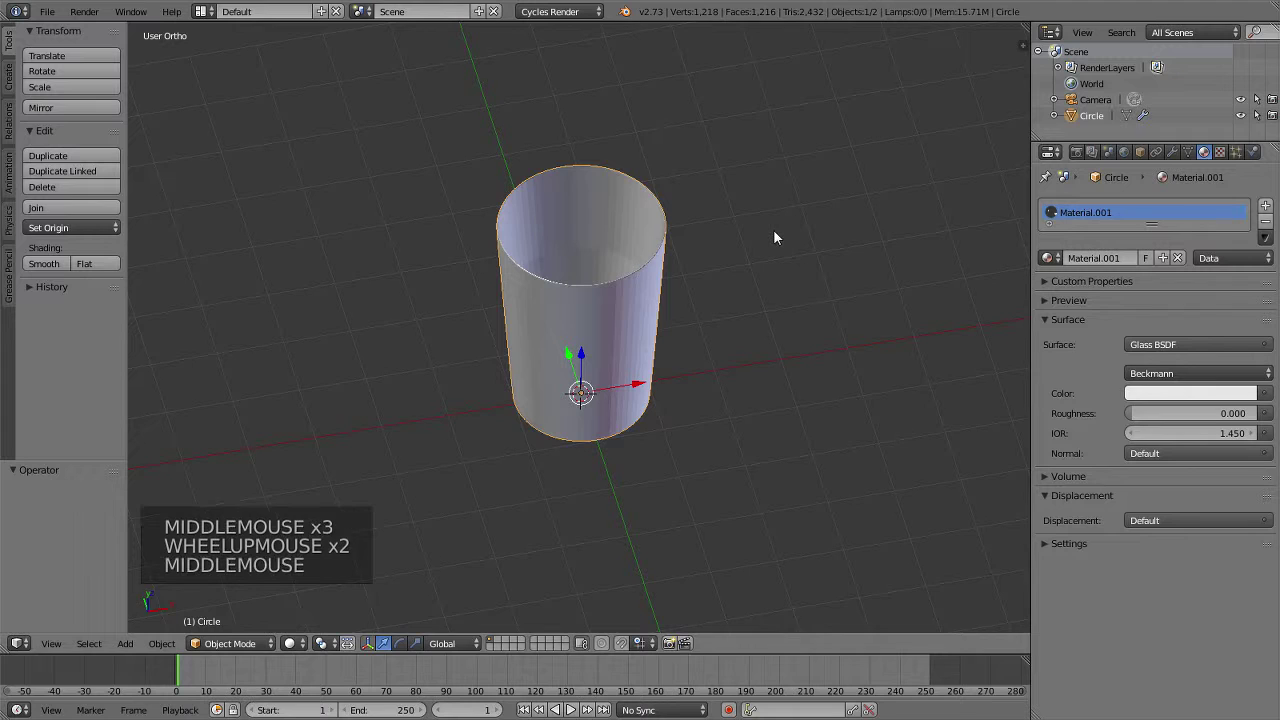
left_click(1076, 154)
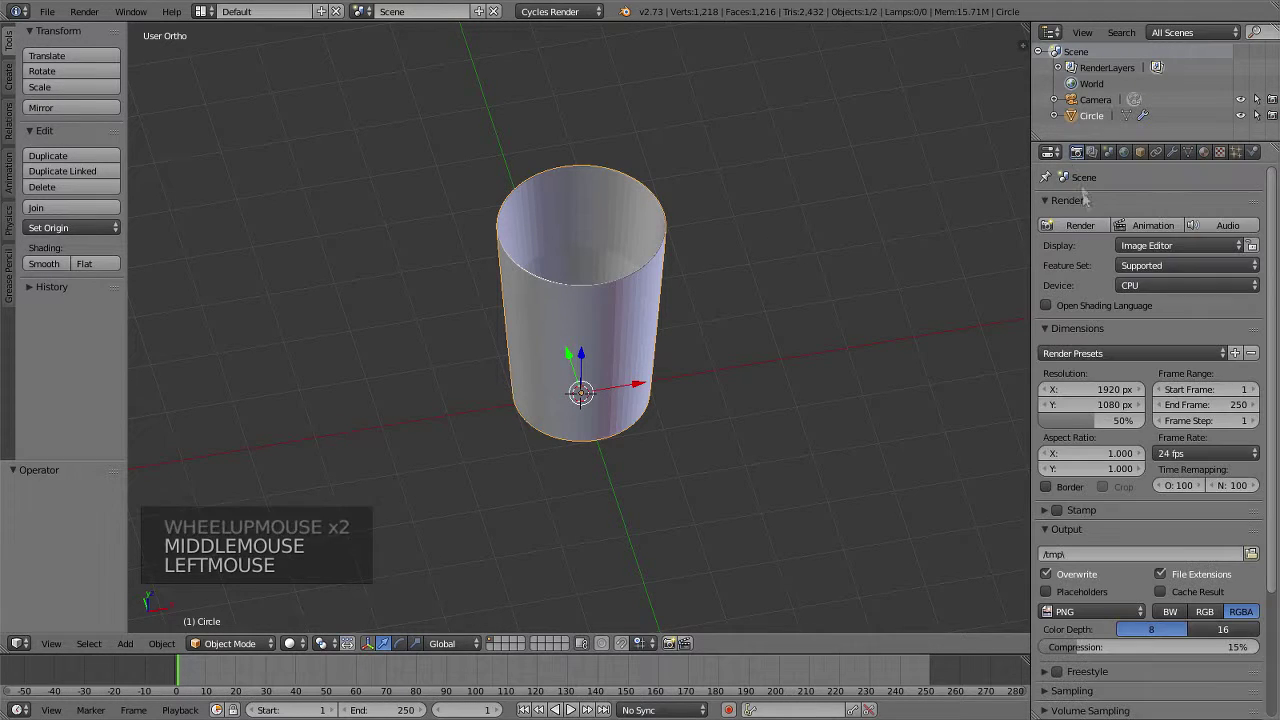
left_click(1185, 284)
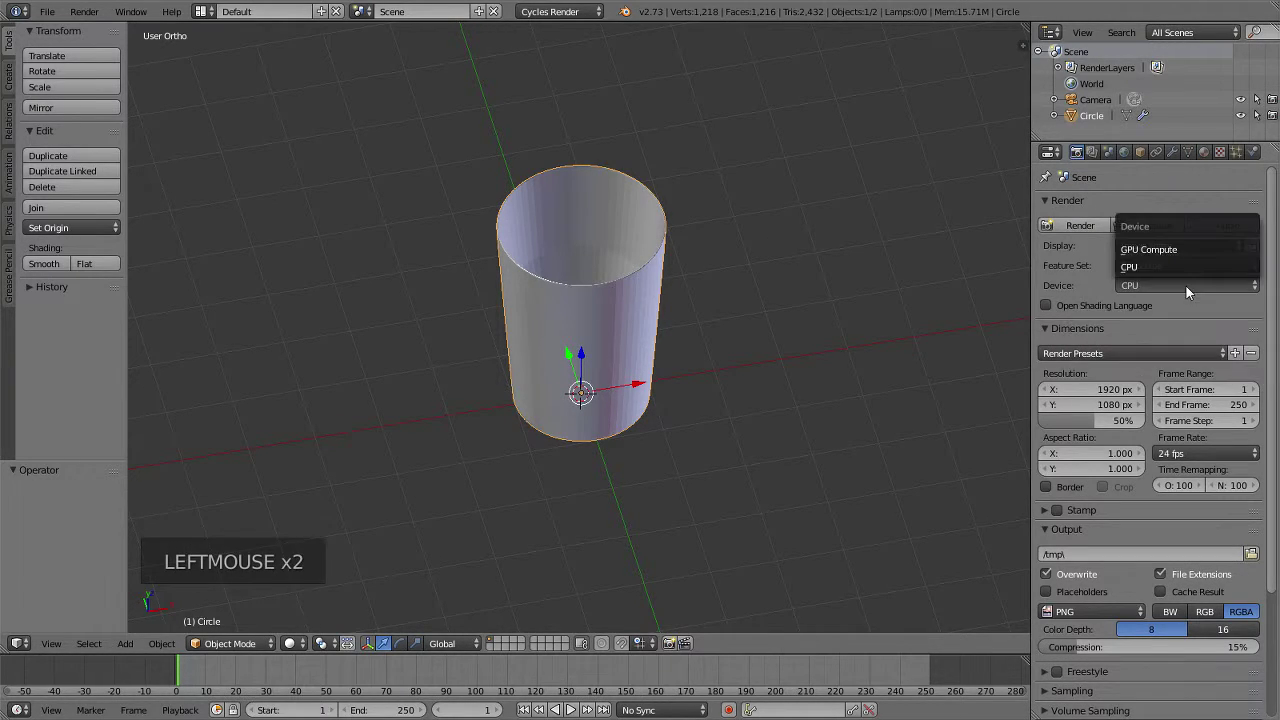
left_click(1120, 249)
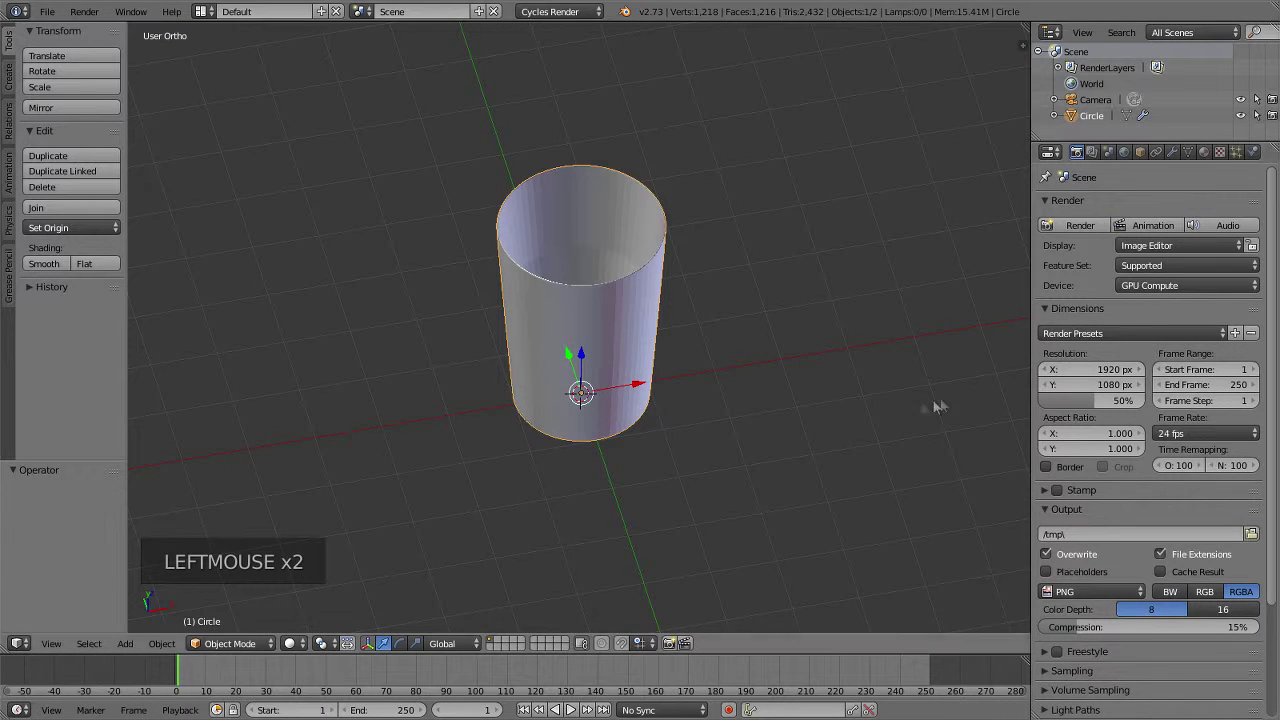
Set render resolution to 100% and the animation end frame to 1.
scroll(757, 337, "down", 6)
scroll(1020, 337, "up", 5)
left_click(1020, 340)
left_click_drag(1090, 400, 1063, 417)
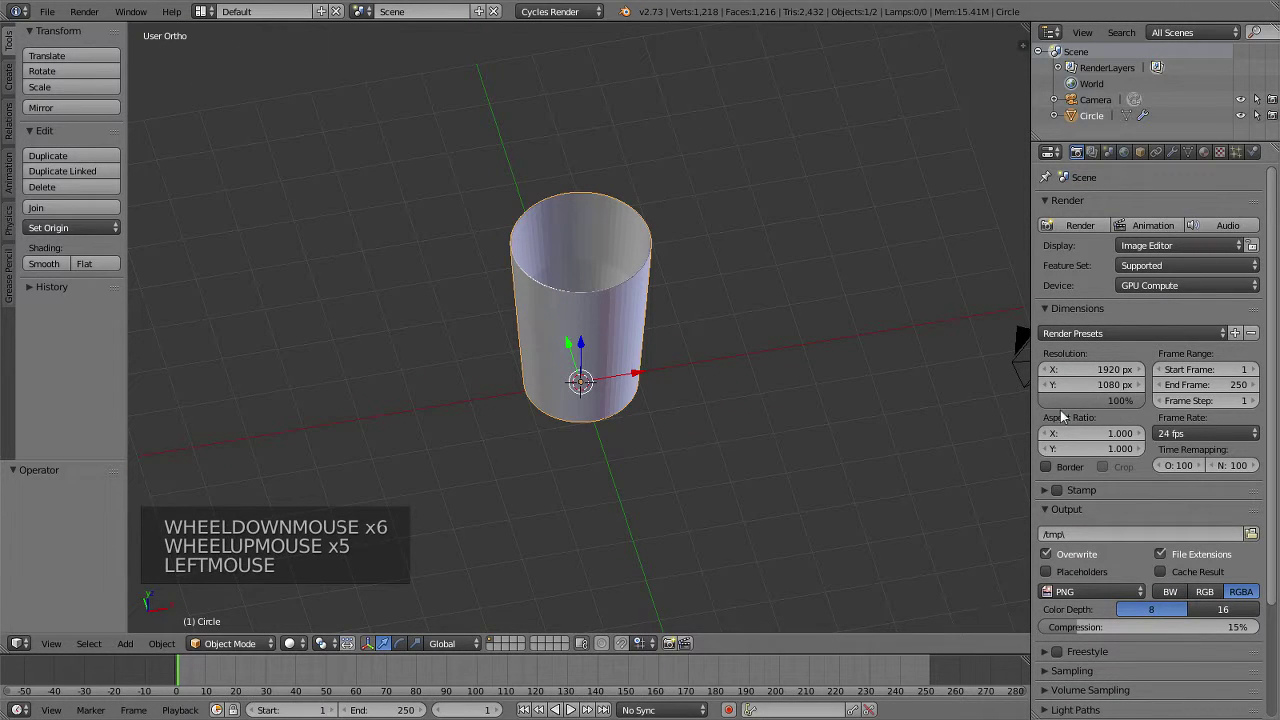
left_click_drag(1210, 385, 1237, 393)
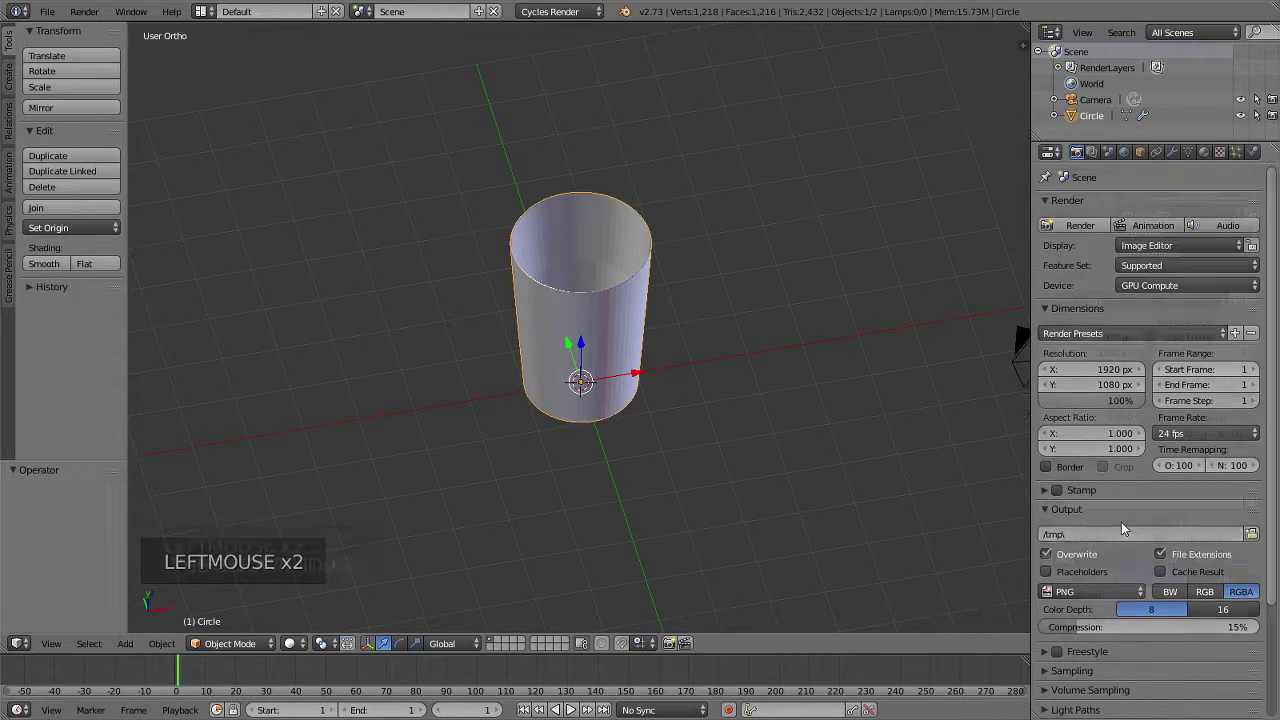
scroll(1130, 528, "down", 2)
left_click(1251, 470)
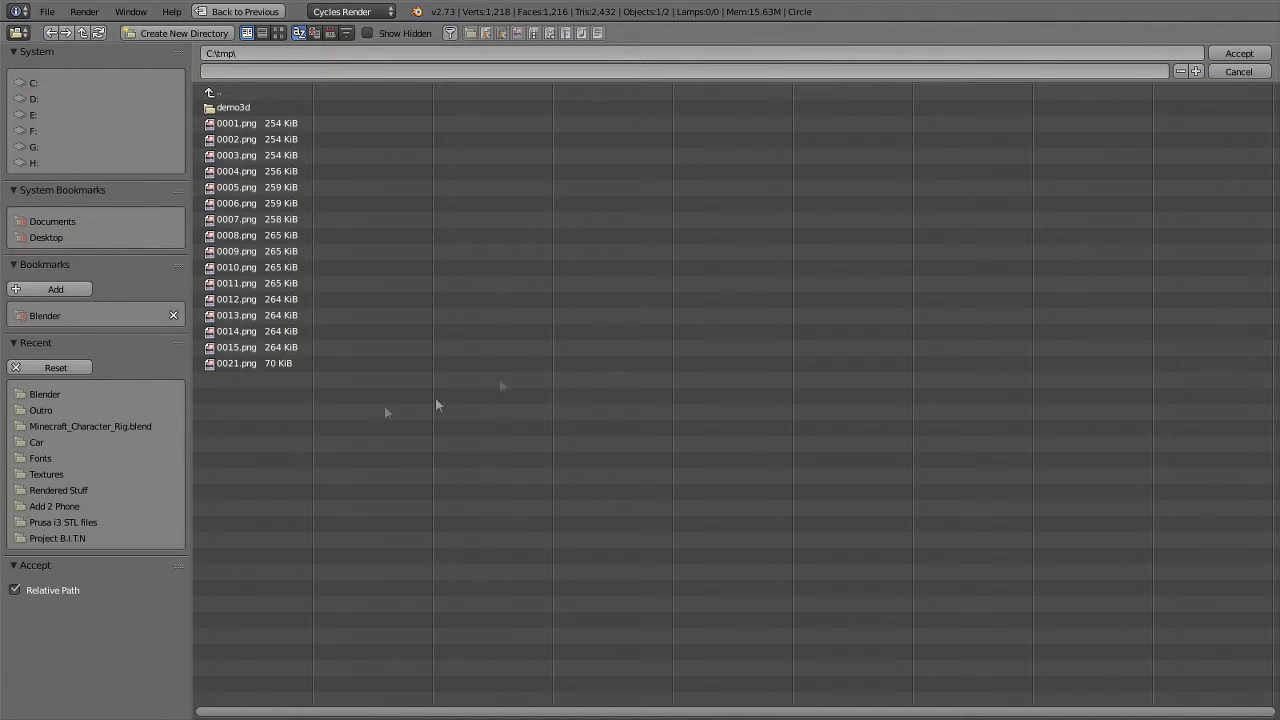
Close the file browser and set Cycles Render samples to 50 under Sampling.
left_click(1230, 71)
scroll(1118, 535, "down", 3)
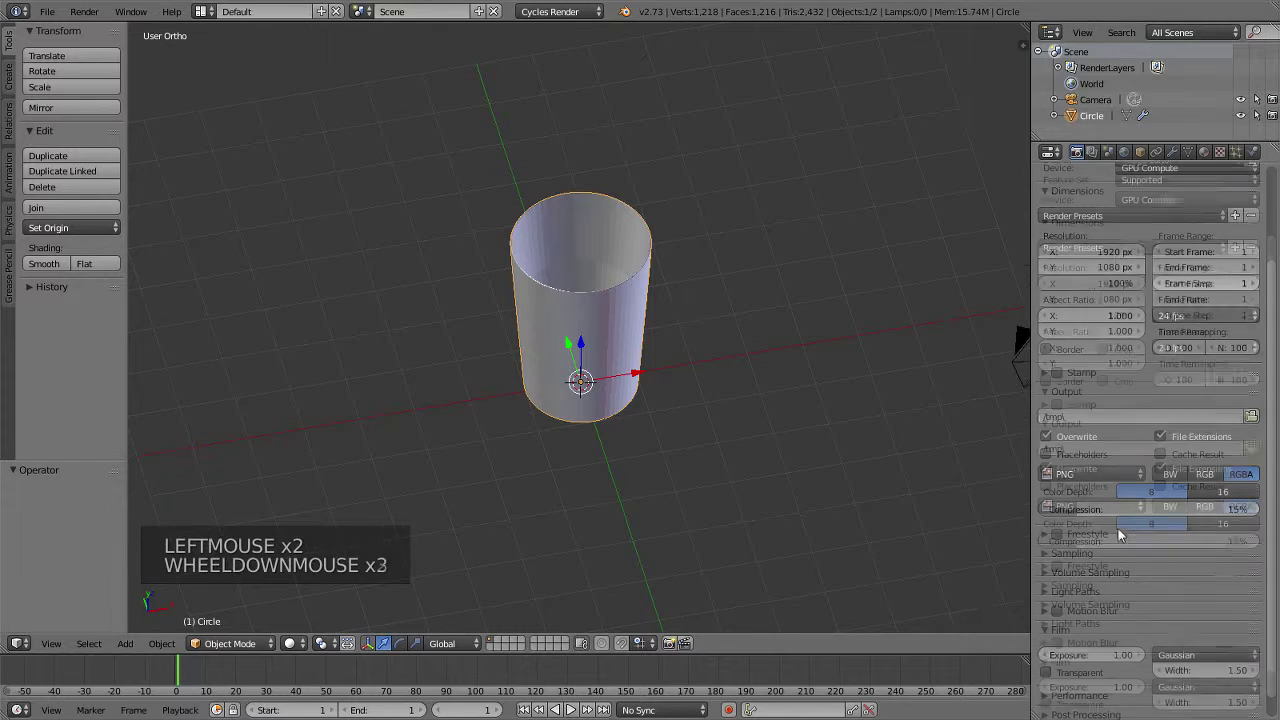
scroll(1110, 525, "down", 3)
left_click(1088, 530)
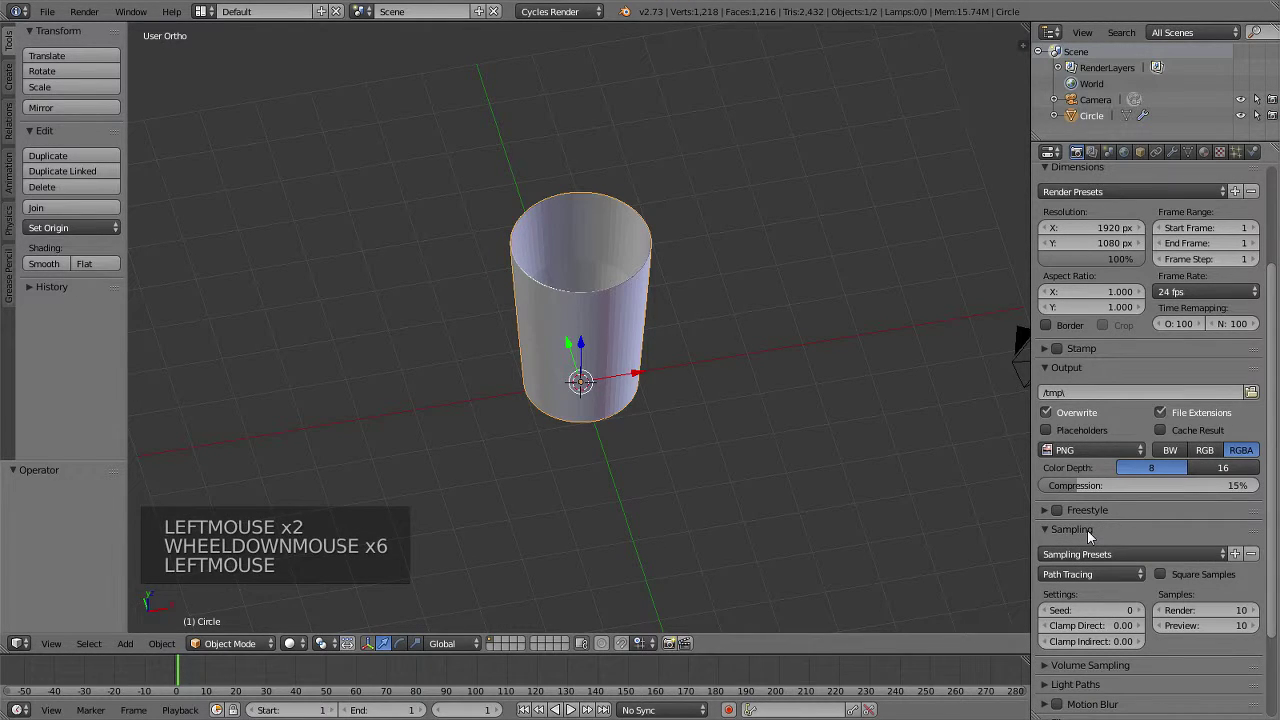
left_click(1232, 609)
type("5")
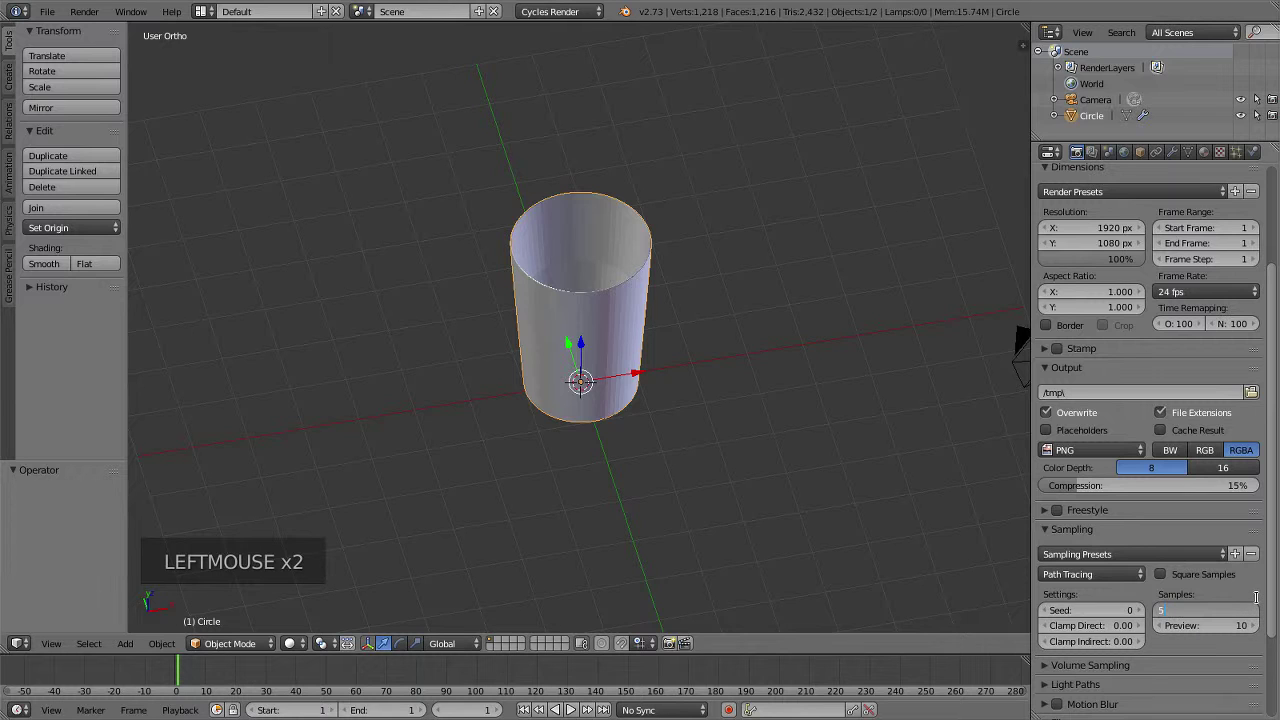
type("0")
key("Return")
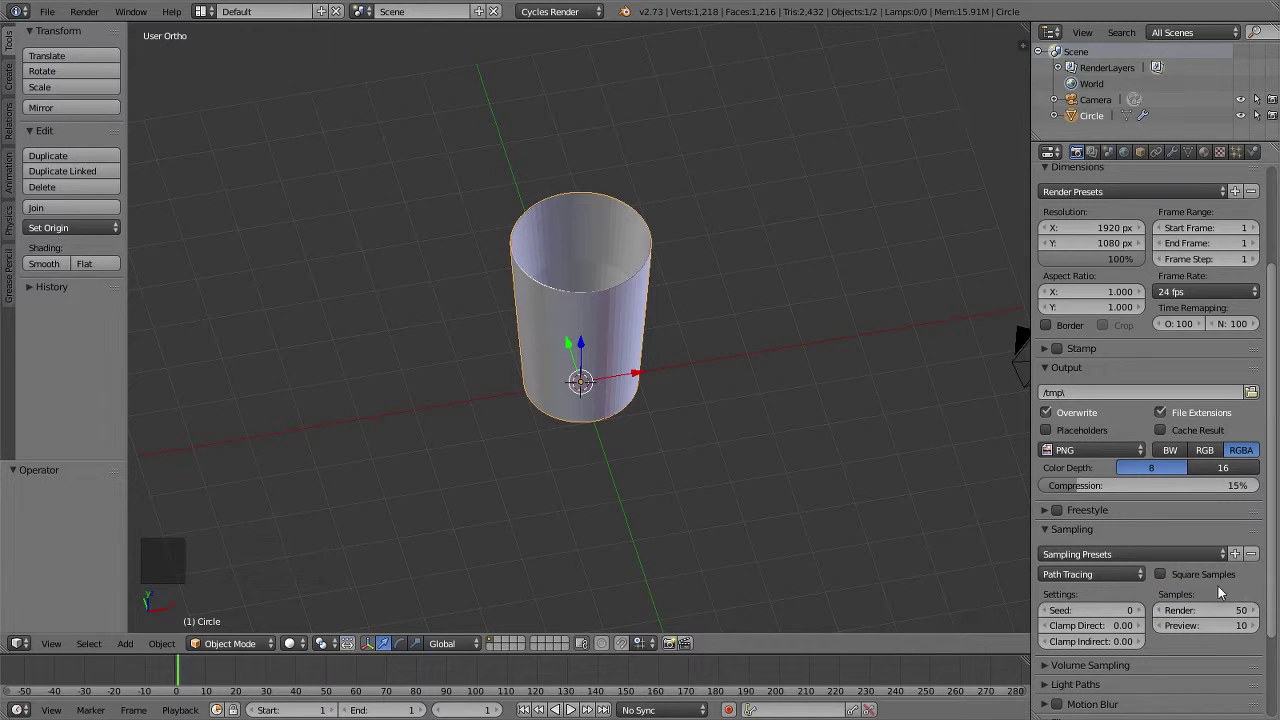
Keep PNG as the output file format.
scroll(1161, 600, "down", 7)
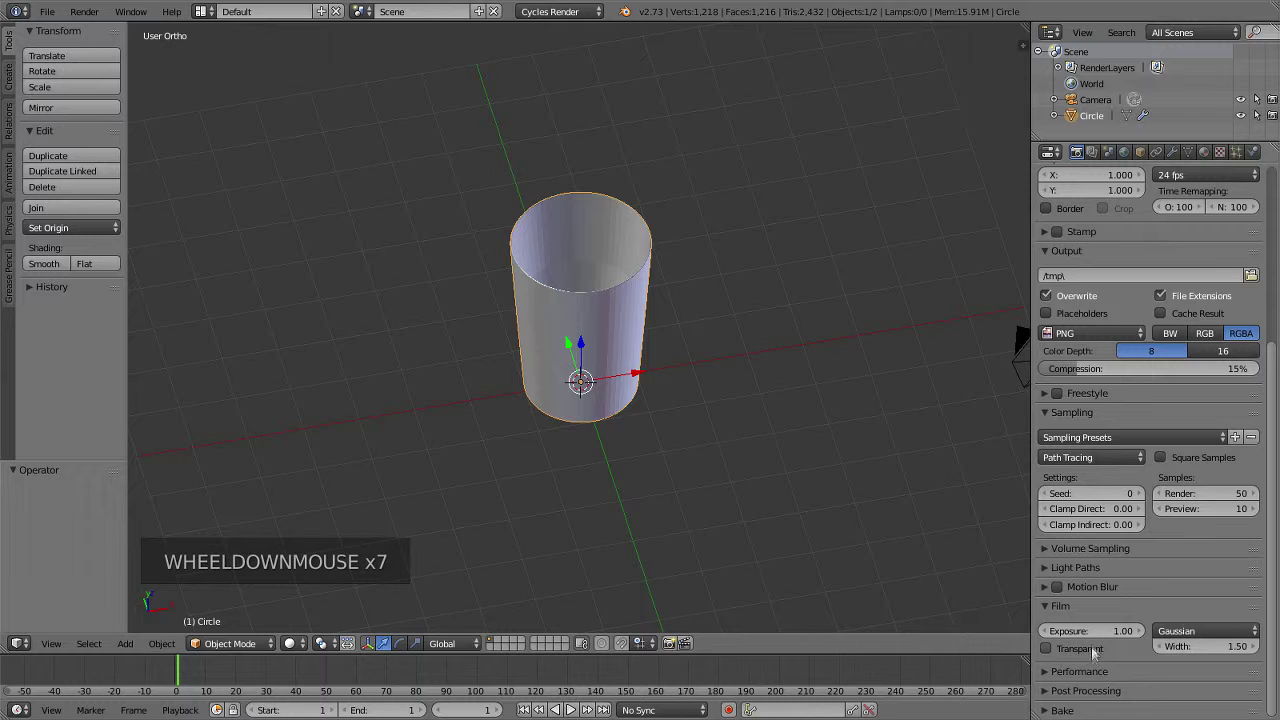
scroll(1096, 655, "down", 1)
scroll(1155, 530, "up", 5)
left_click(1099, 494)
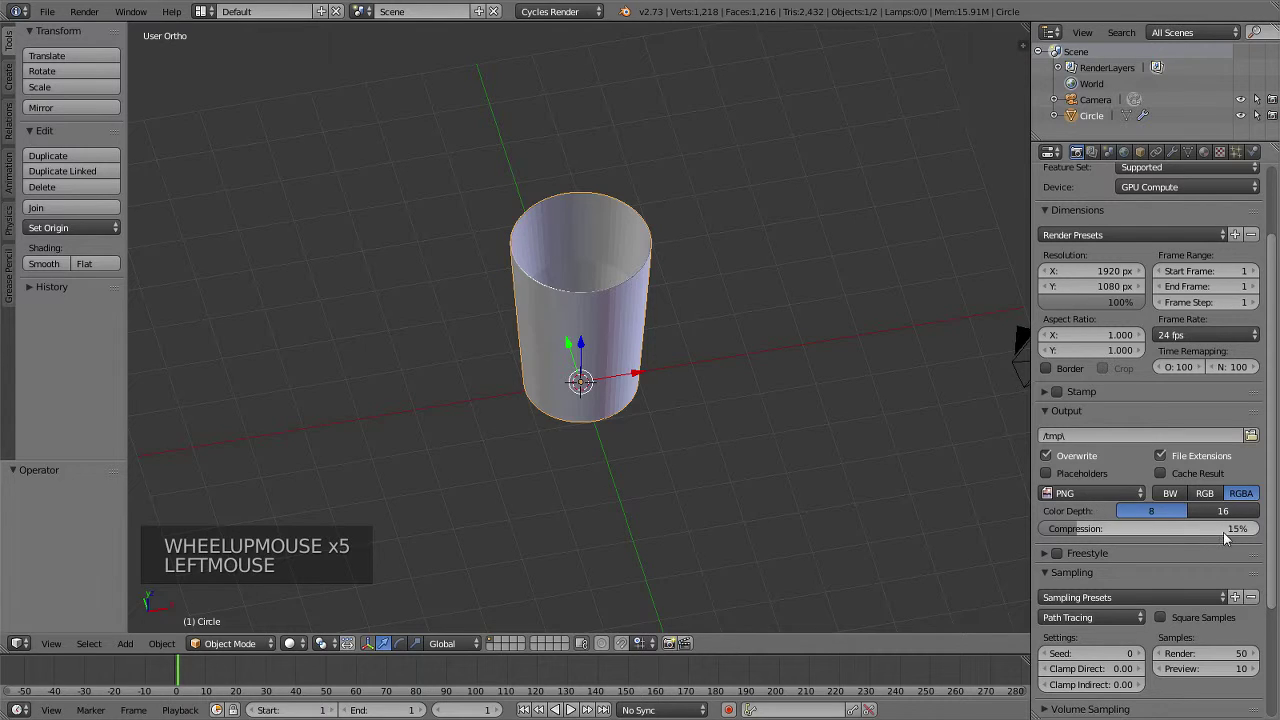
left_click(1109, 491)
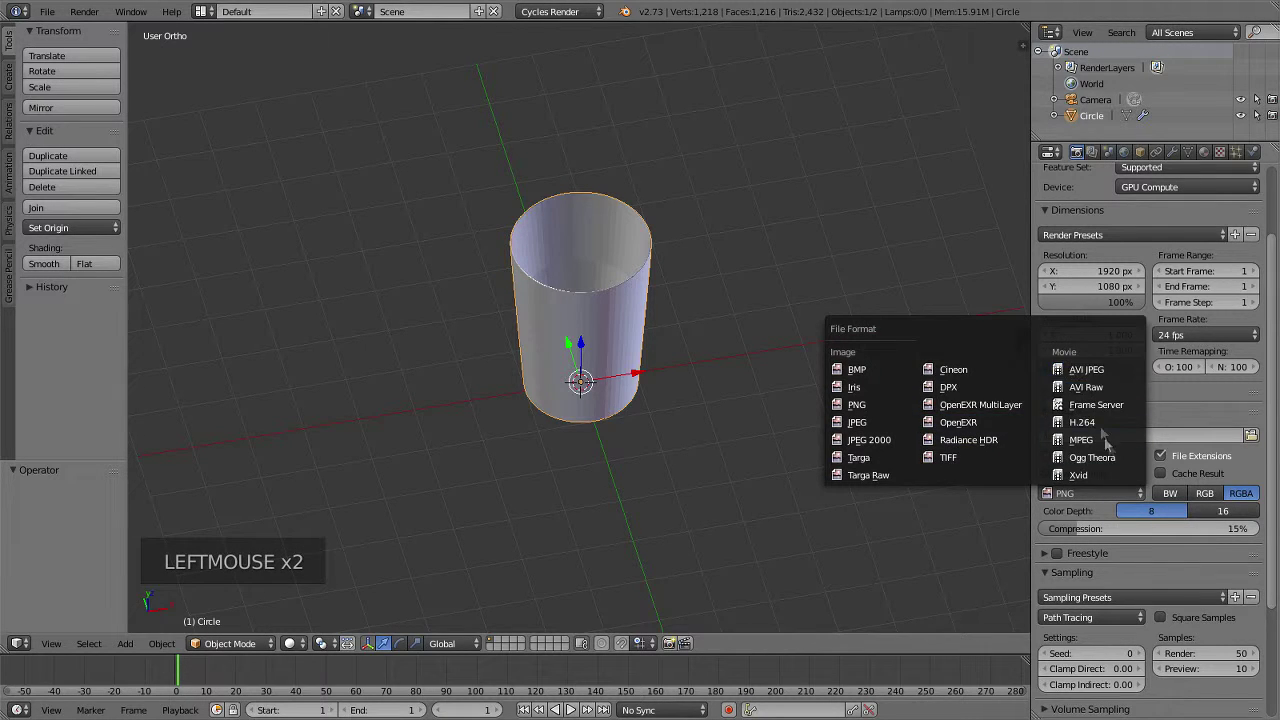
Set the output path to E:\Blender\Cup using the Blender bookmark, then collapse Output settings.
scroll(1210, 414, "up", 7)
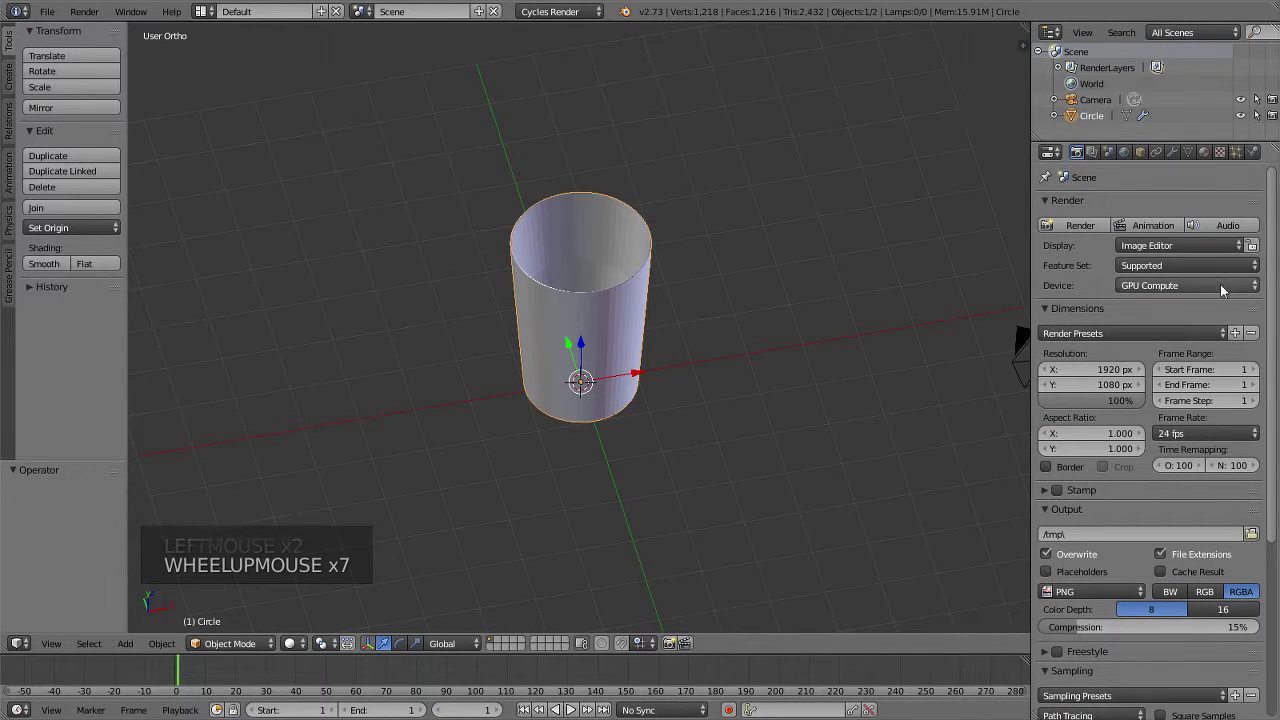
left_click(1251, 534)
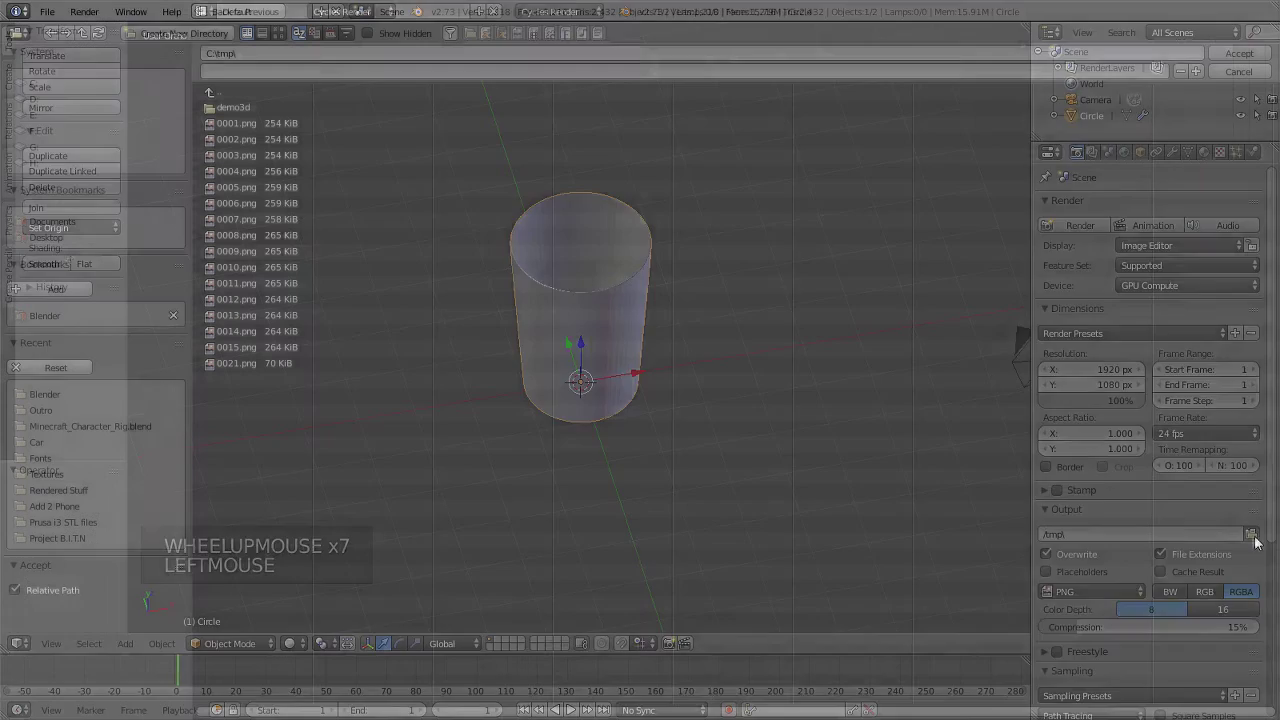
left_click(48, 315)
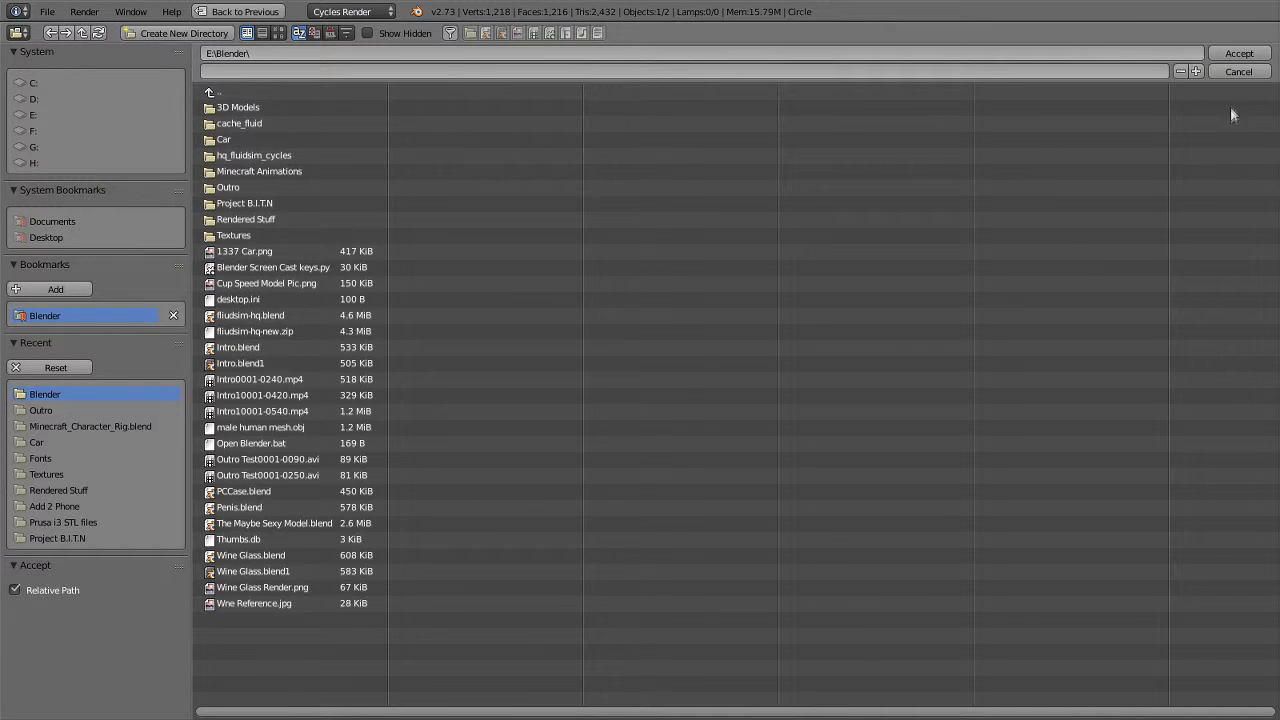
left_click(1240, 55)
left_click(1136, 533)
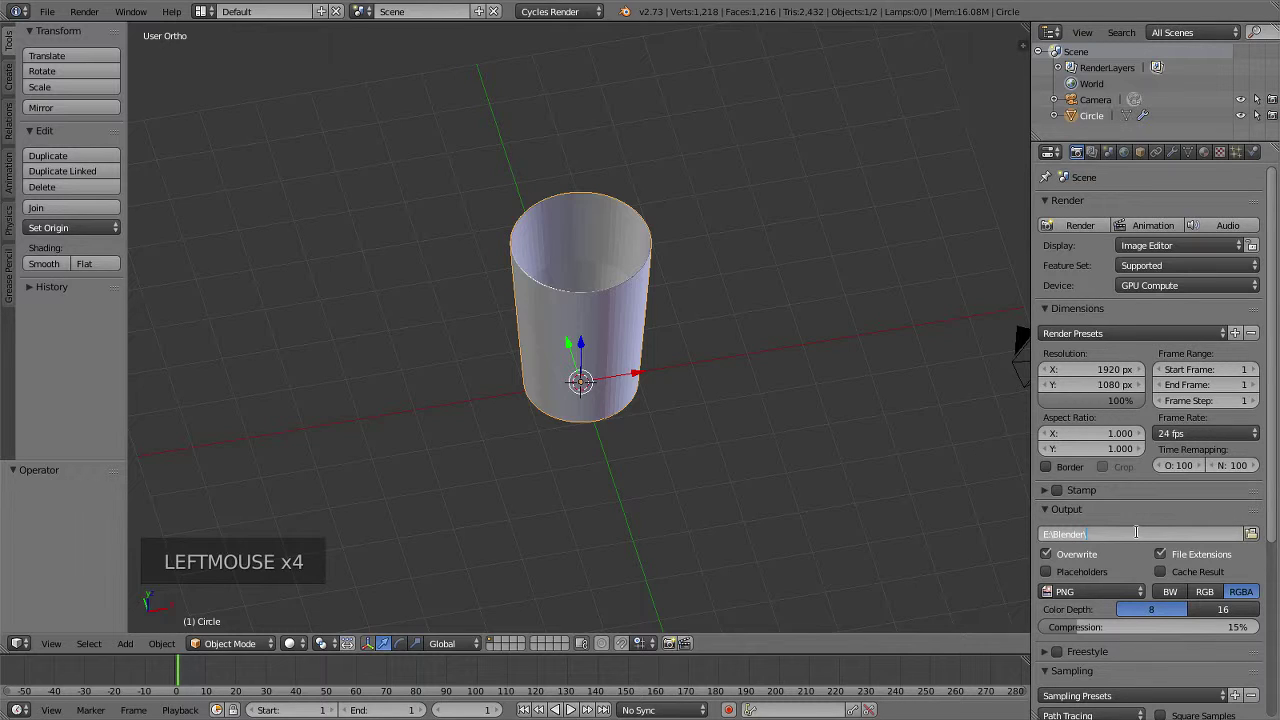
type("Cup Vid")
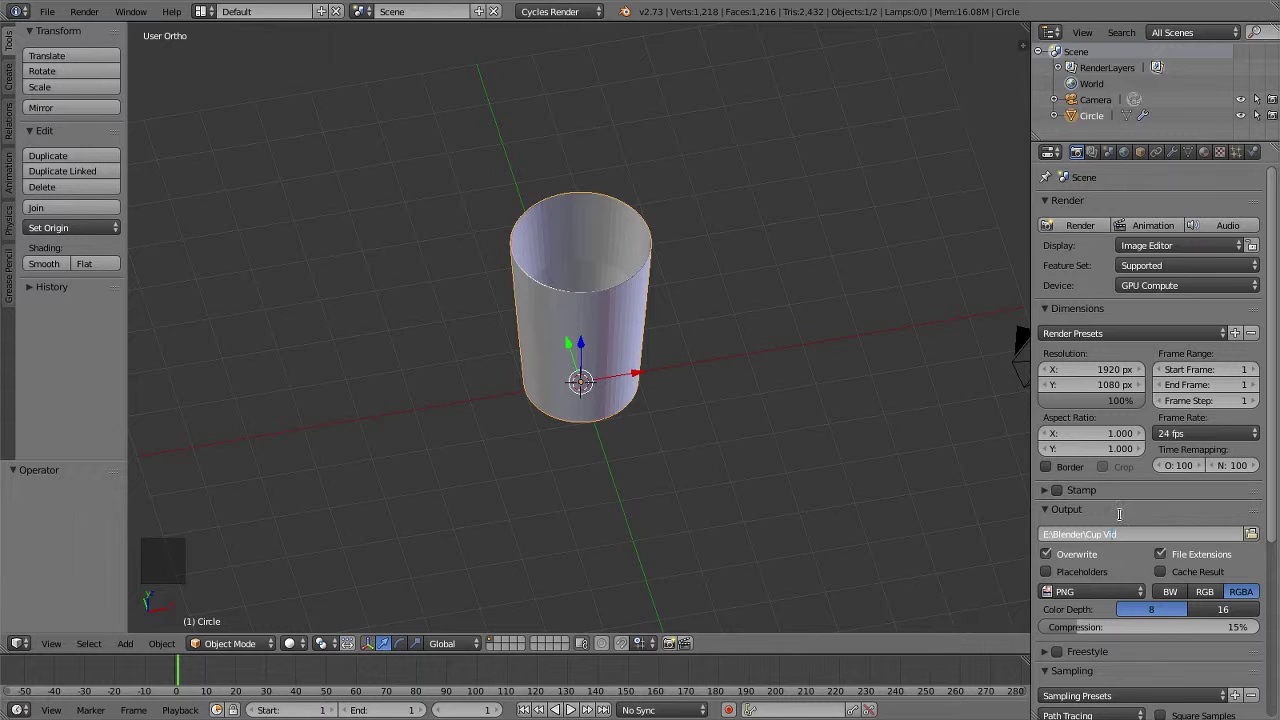
left_click(1077, 510)
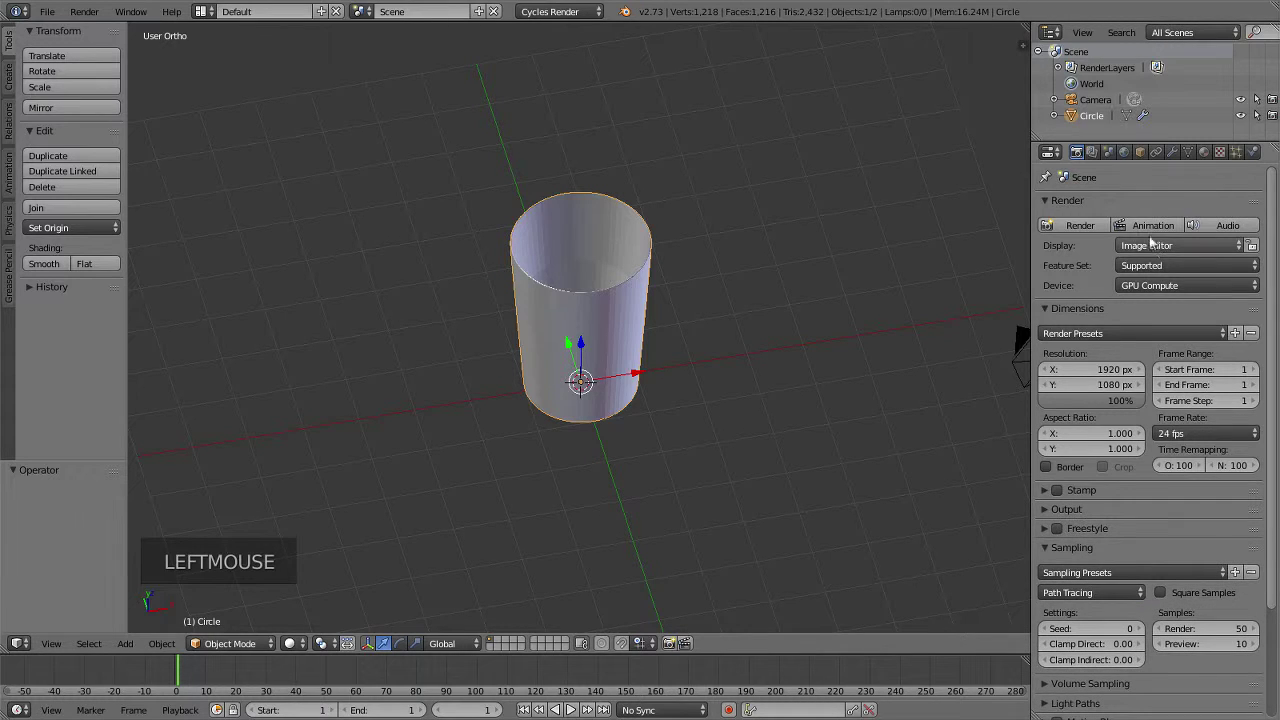
left_click(1097, 227)
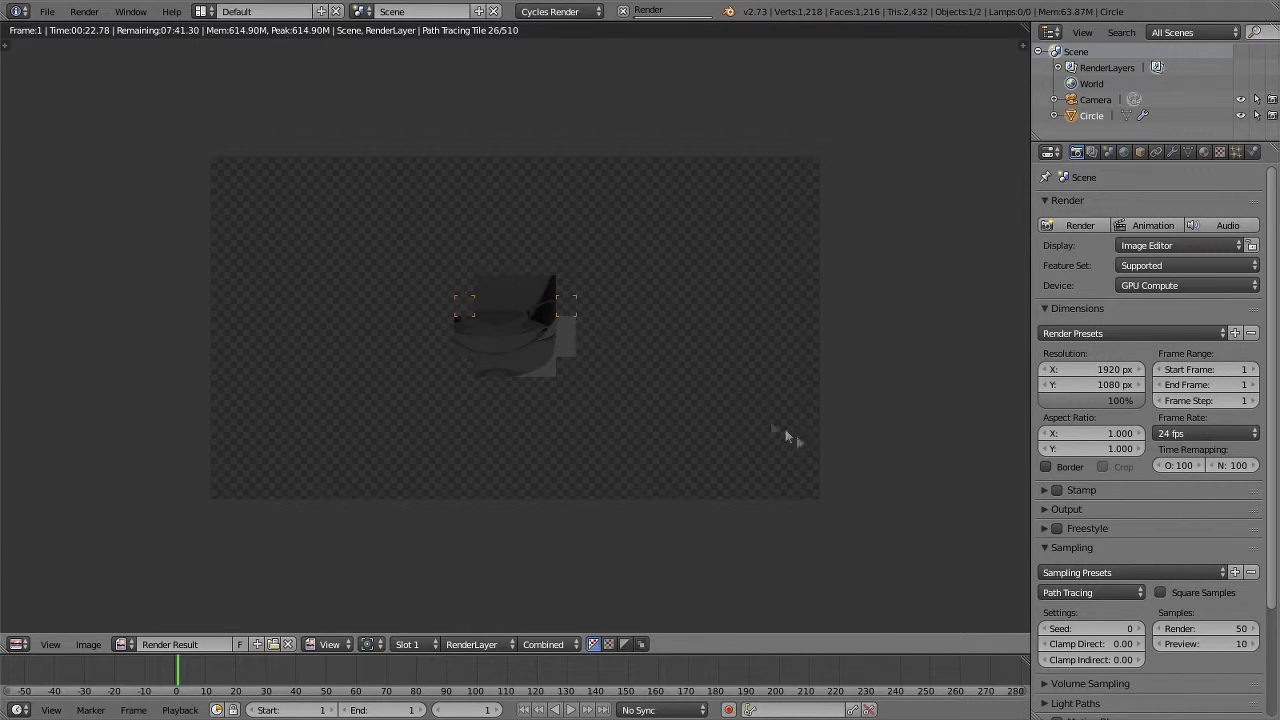
scroll(641, 365, "up", 2)
scroll(1170, 565, "down", 1)
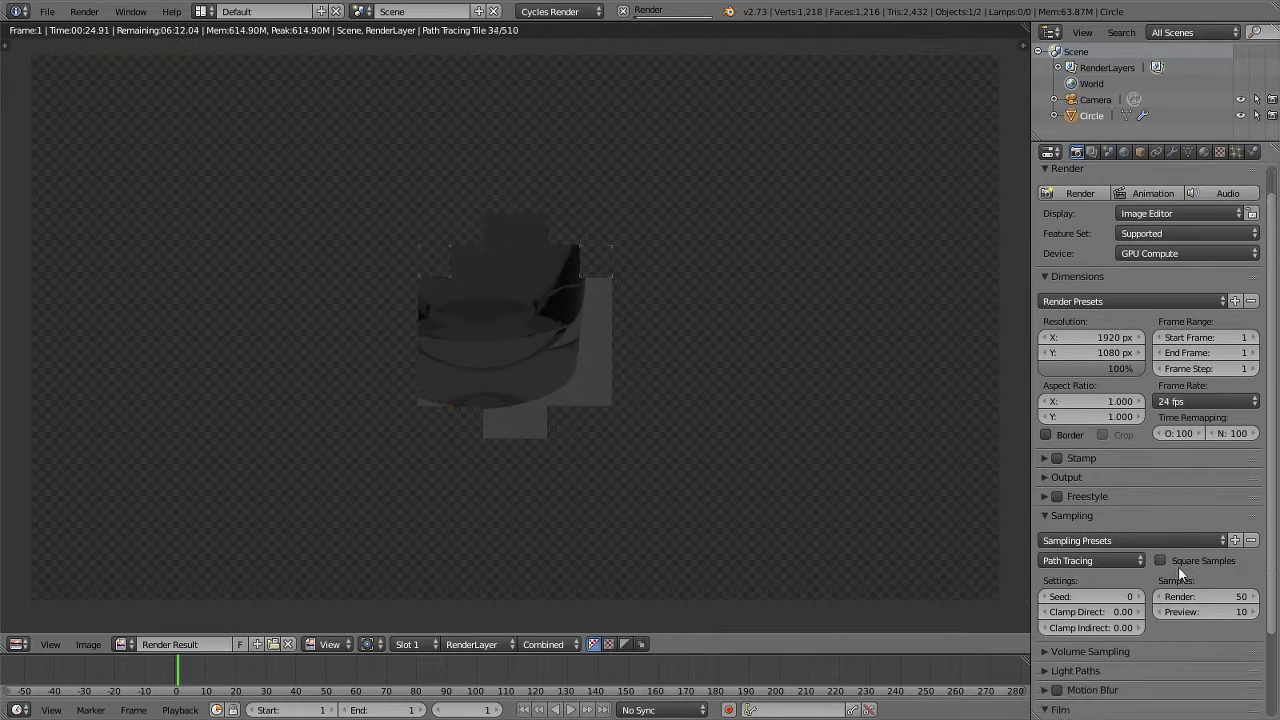
scroll(760, 417, "down", 1)
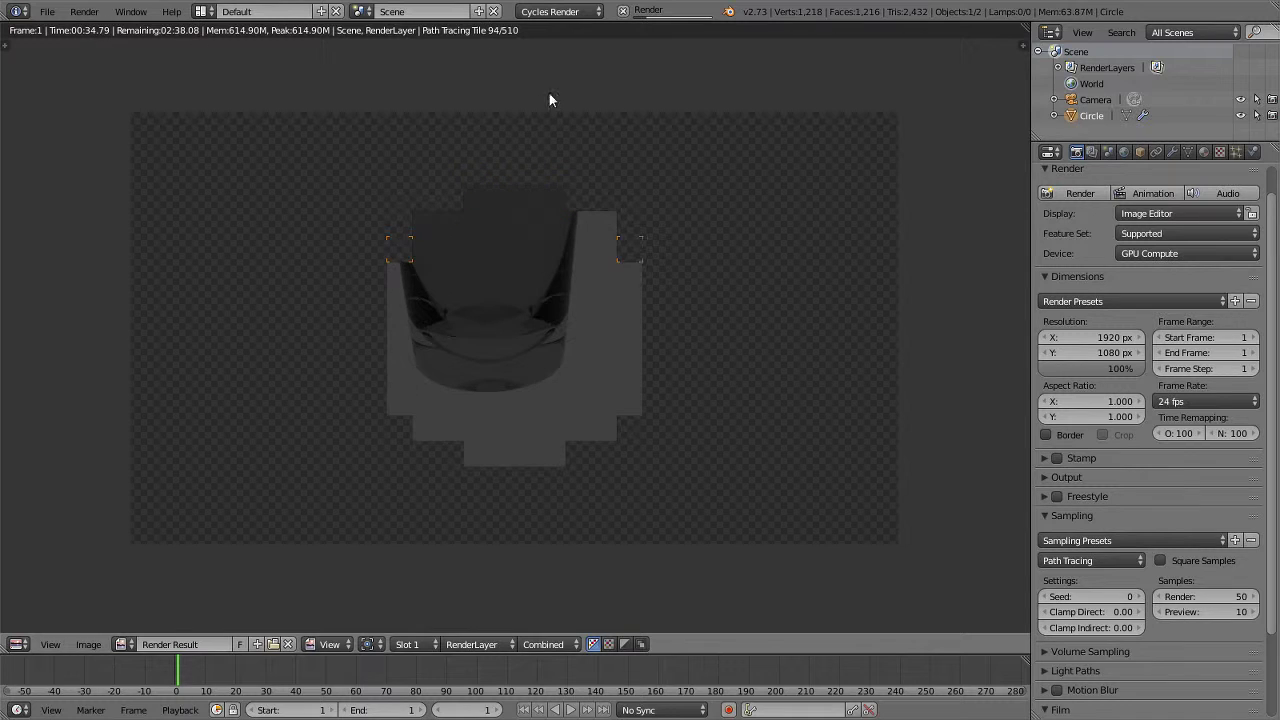
key("Escape")
key("Escape")
key("Escape")
scroll(657, 303, "down", 3)
In camera view, move the camera to frame the cup larger and render the frame.
middle_click_drag(657, 303, 646, 289)
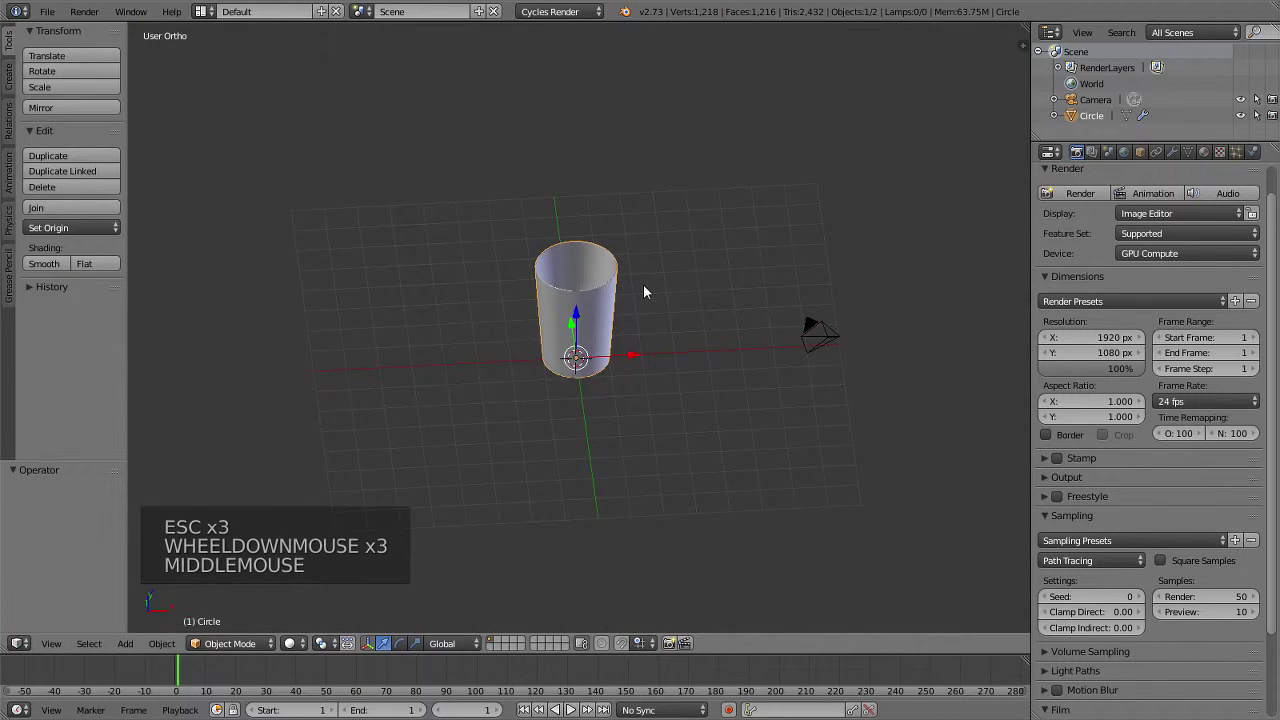
key("KP_0")
right_click(831, 374)
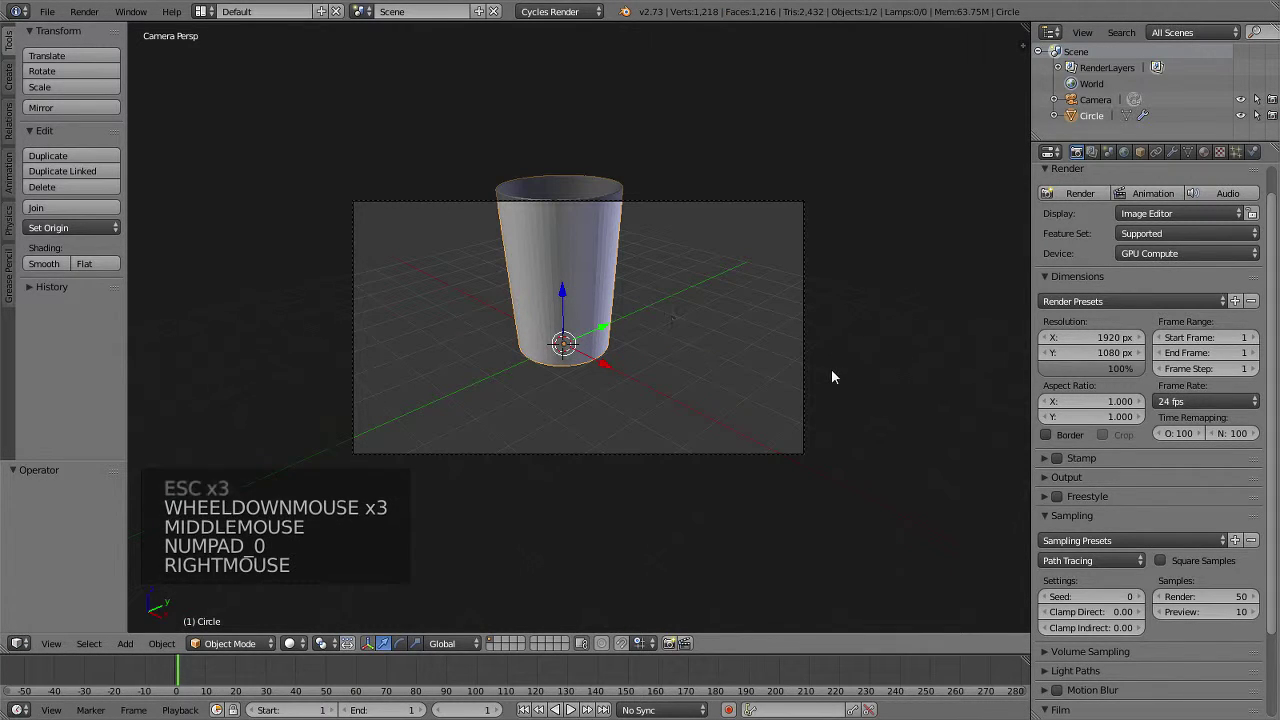
right_click(806, 374)
key("g")
key("g")
key("g")
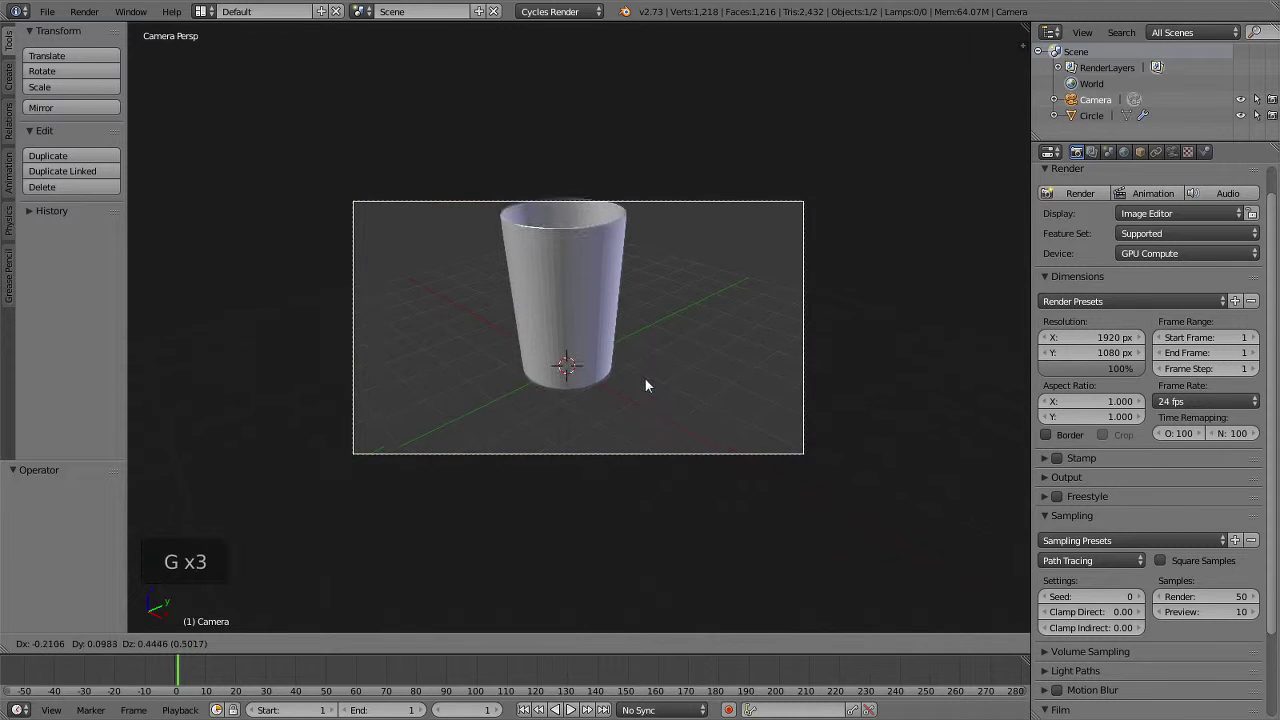
left_click(939, 345)
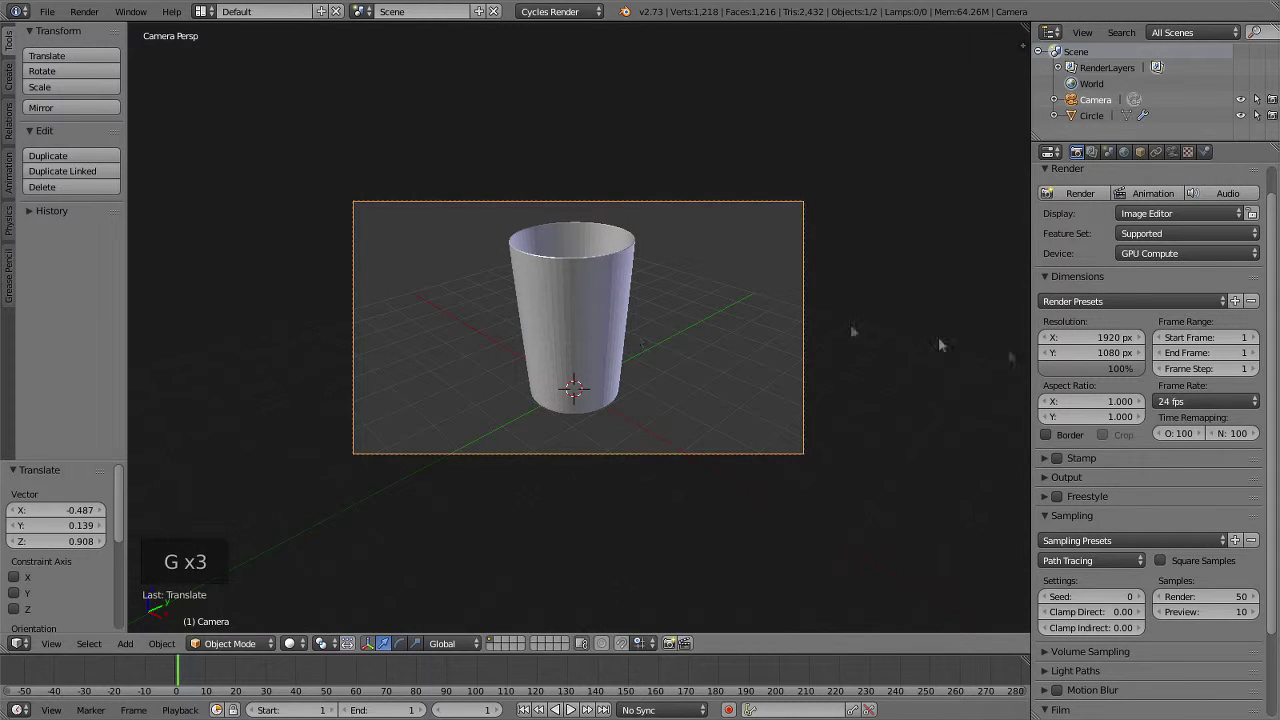
left_click(1153, 193)
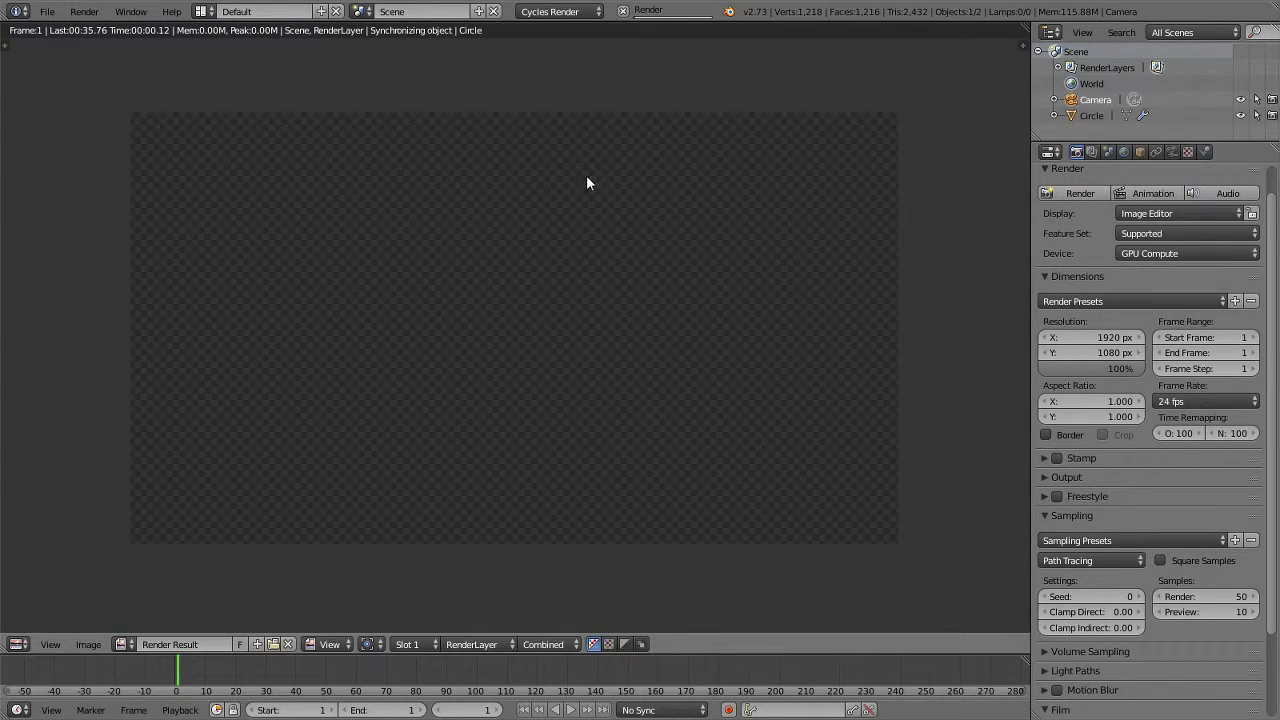